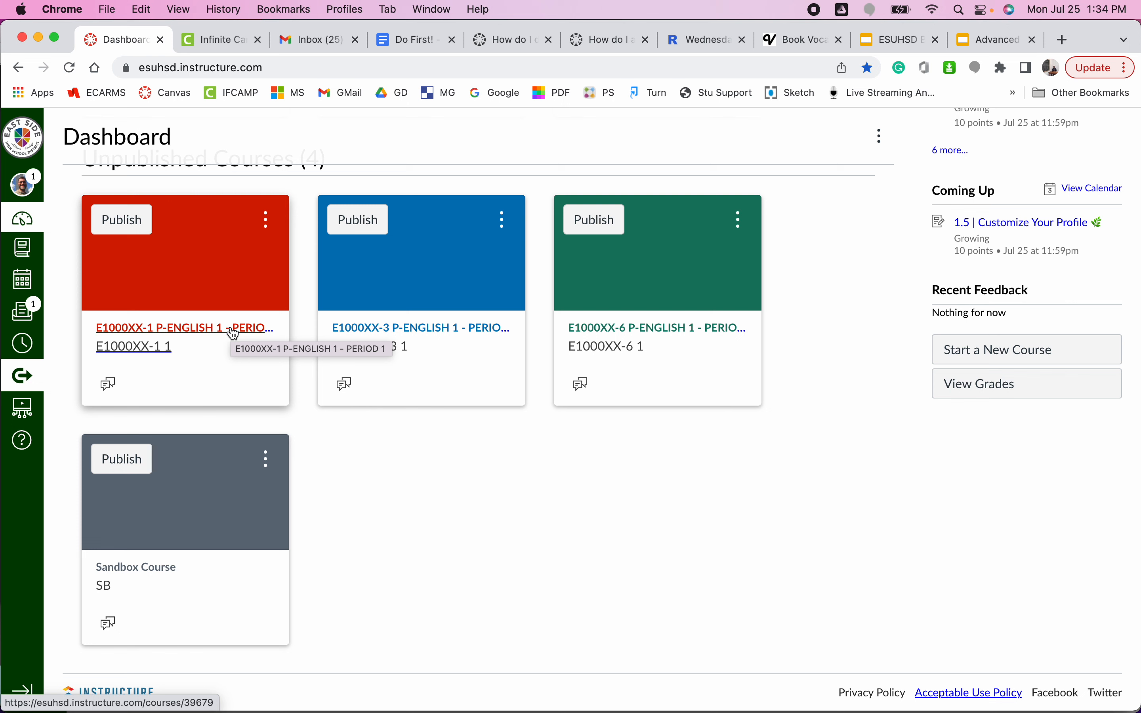
Open the section page of the E1000XX-3 P-ENGLISH 1 - PERIOD 3 course through that course's settings.
click(494, 332)
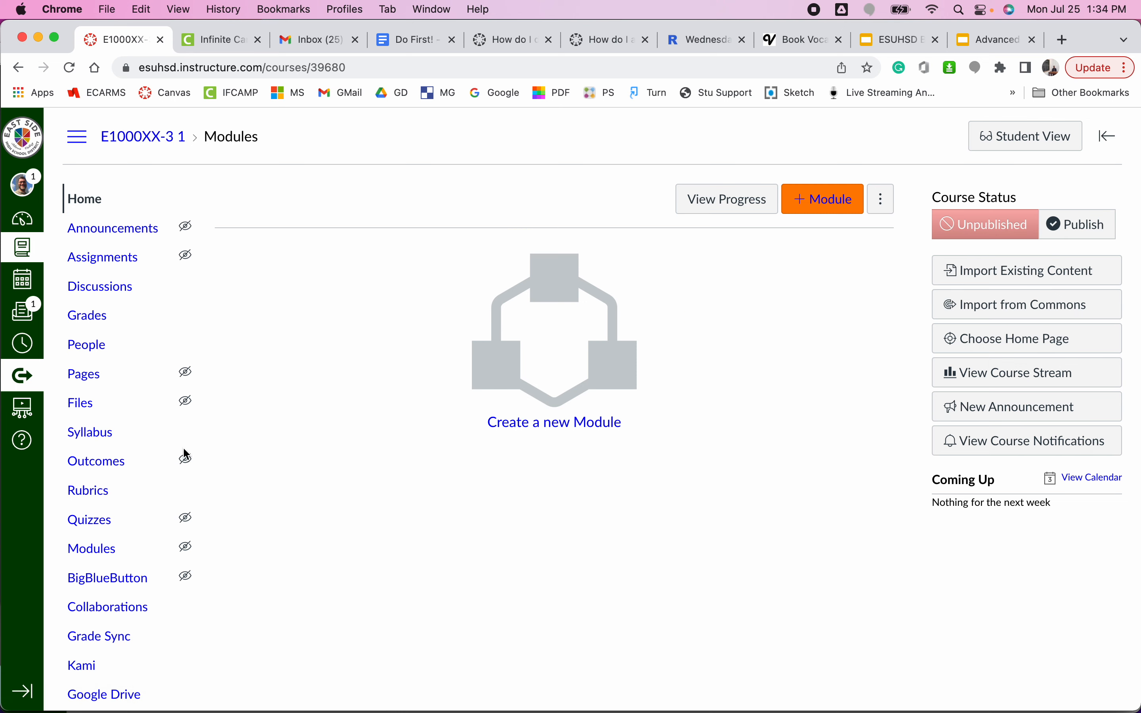
scroll(110, 553, down, 3)
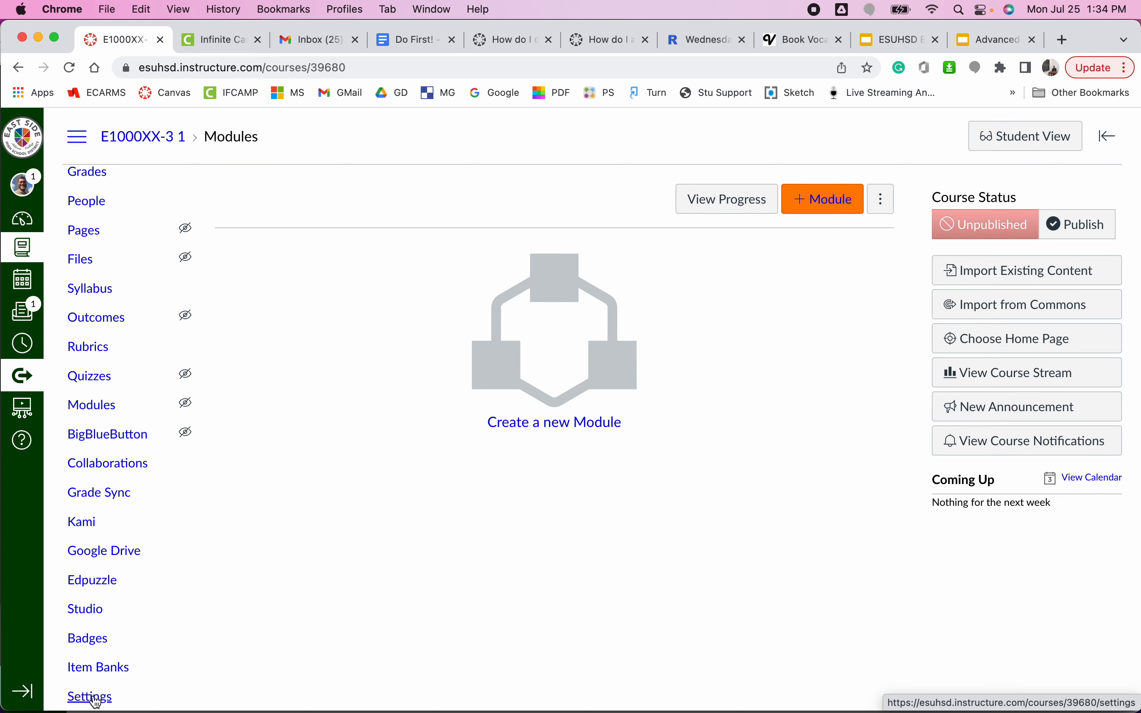
click(94, 698)
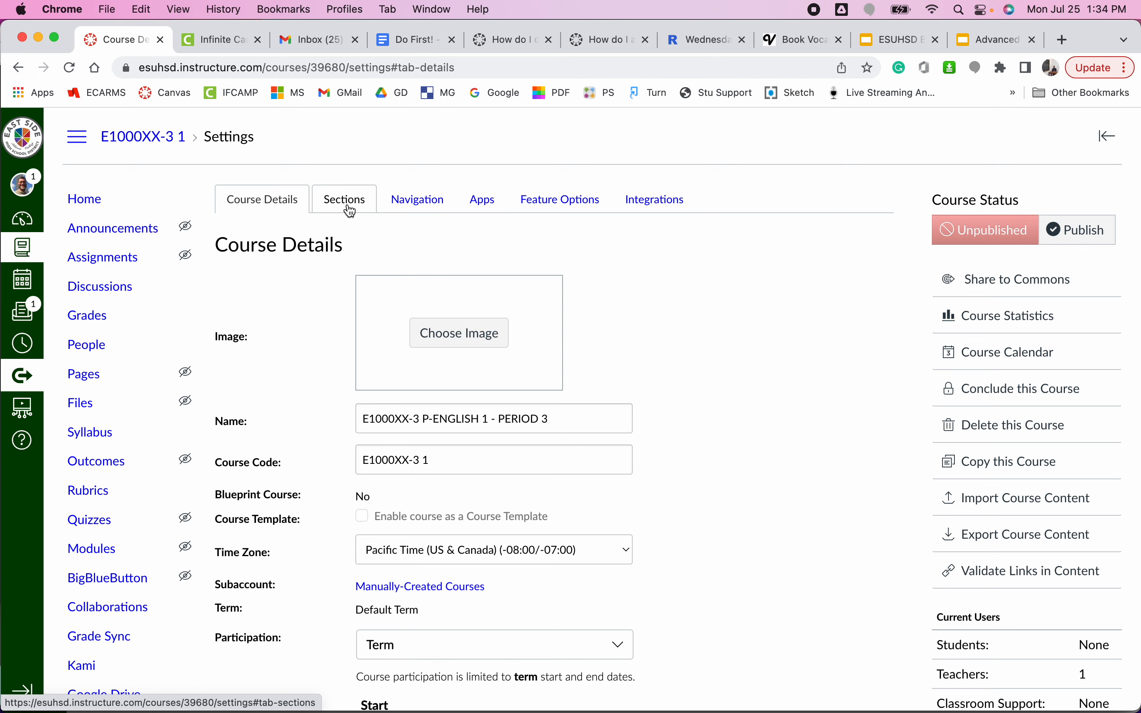
click(350, 208)
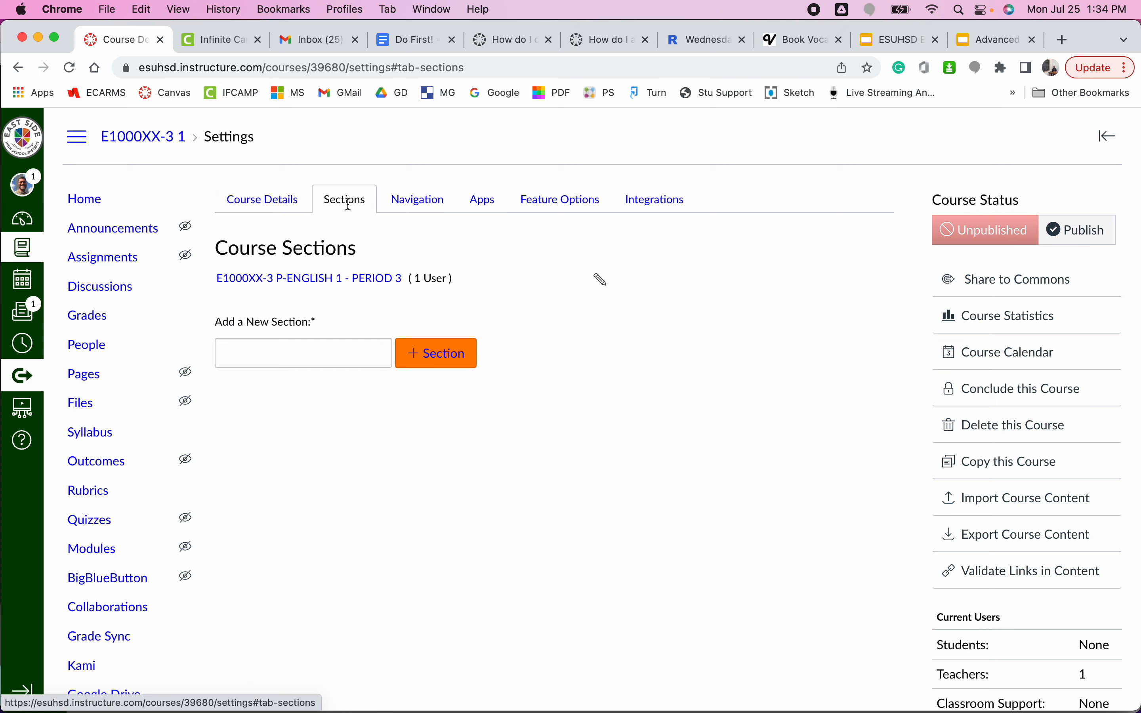
click(356, 288)
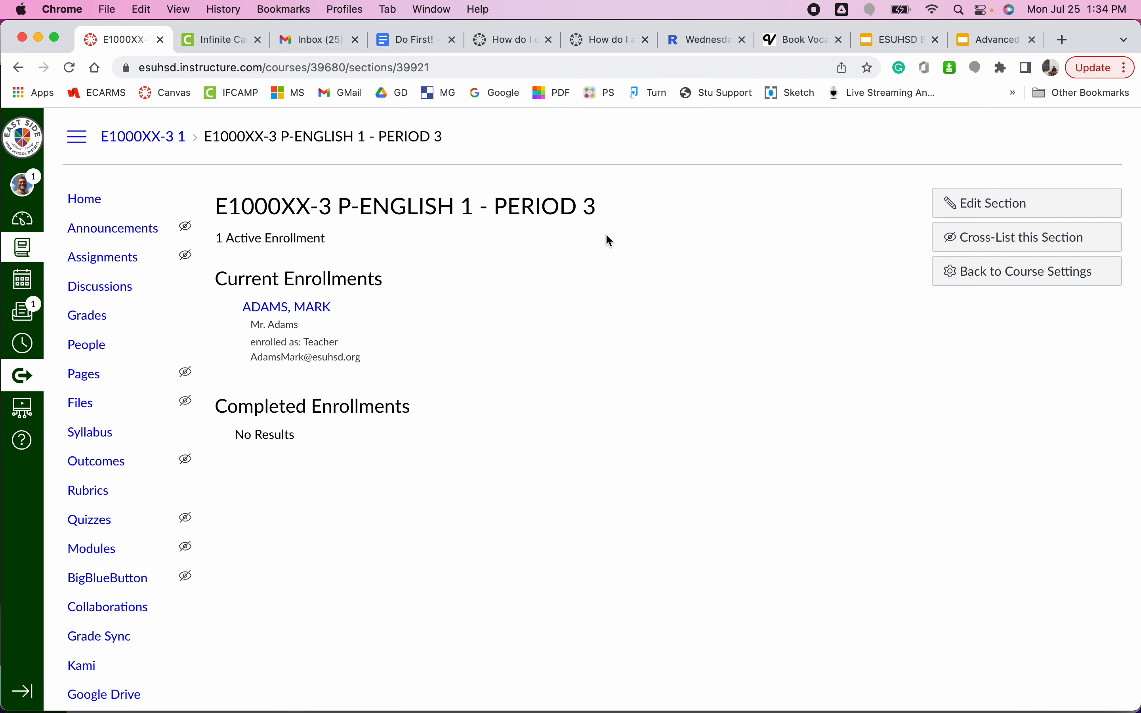
Cross-list the Period 3 section into the course E1000XX-1 P-ENGLISH 1 - PERIOD 1, searching for "english" to find it.
click(1002, 242)
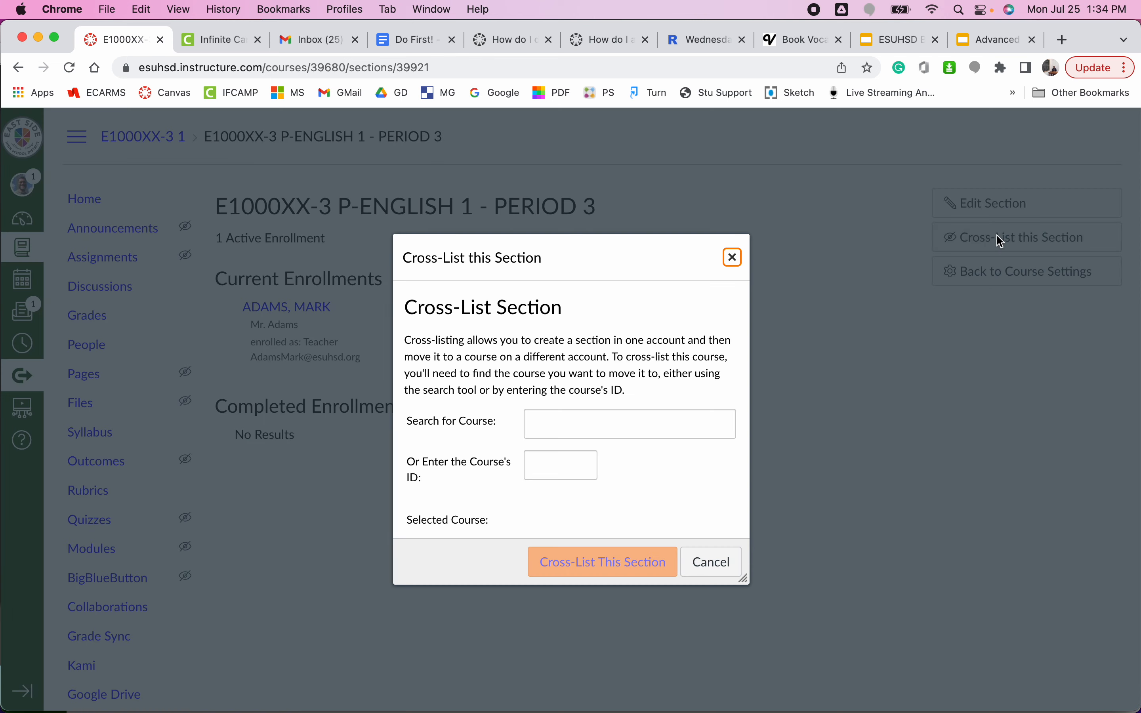
click(630, 425)
text(english)
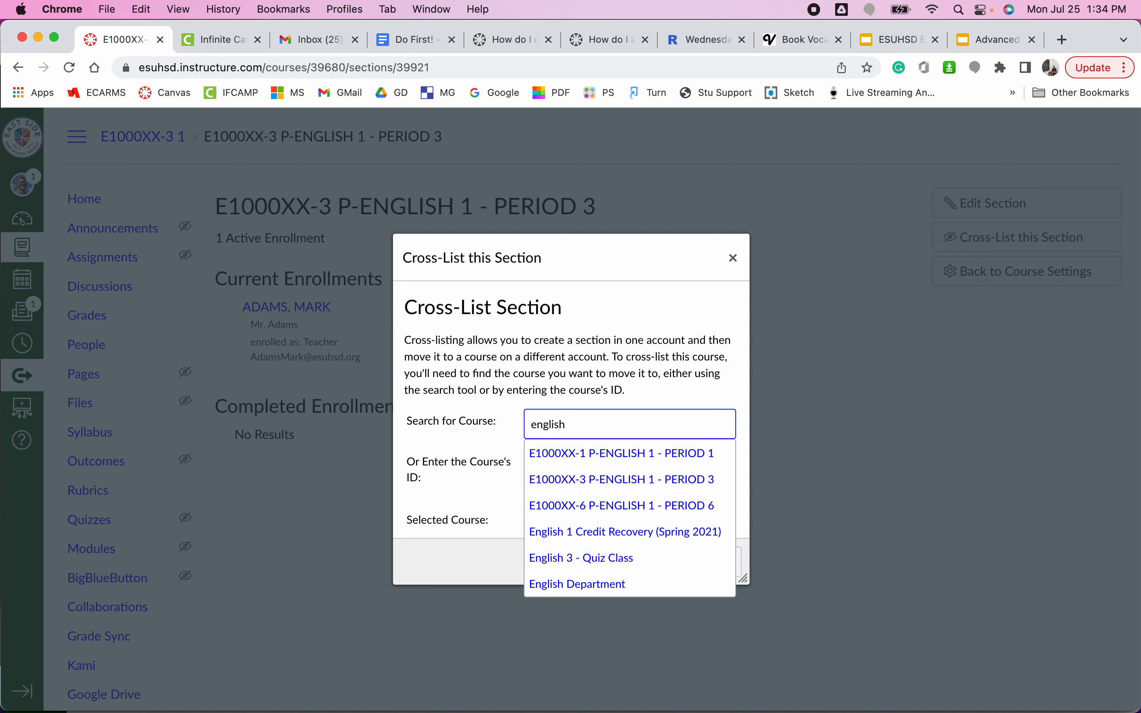
click(712, 460)
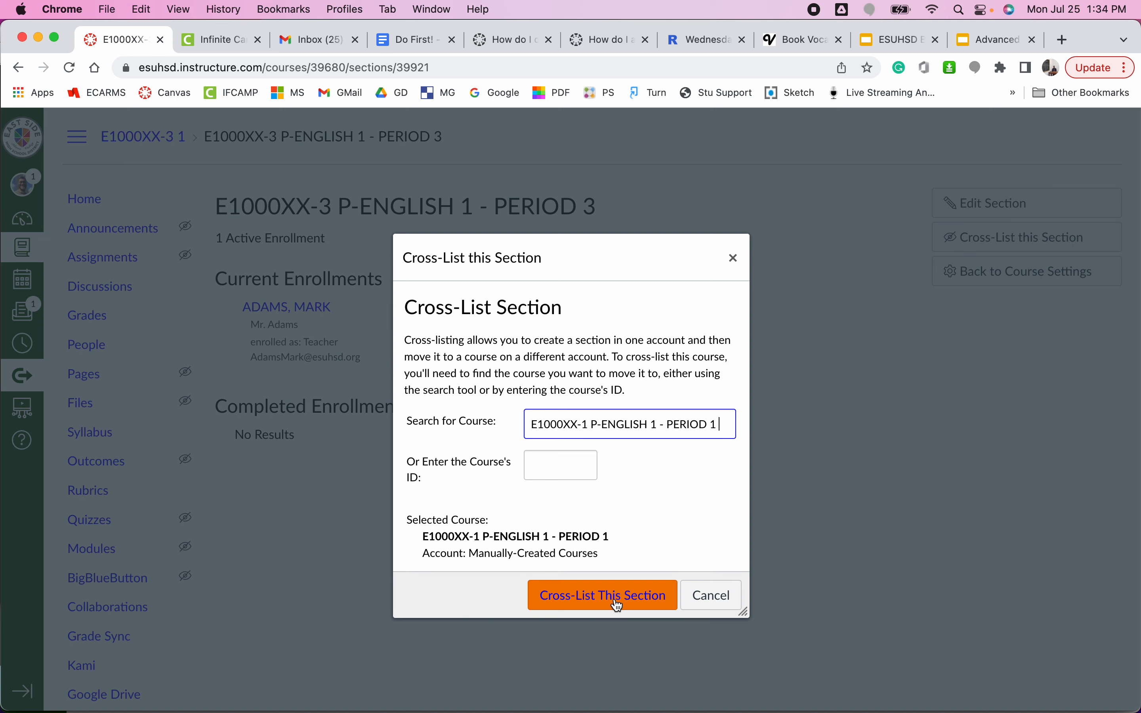
click(604, 596)
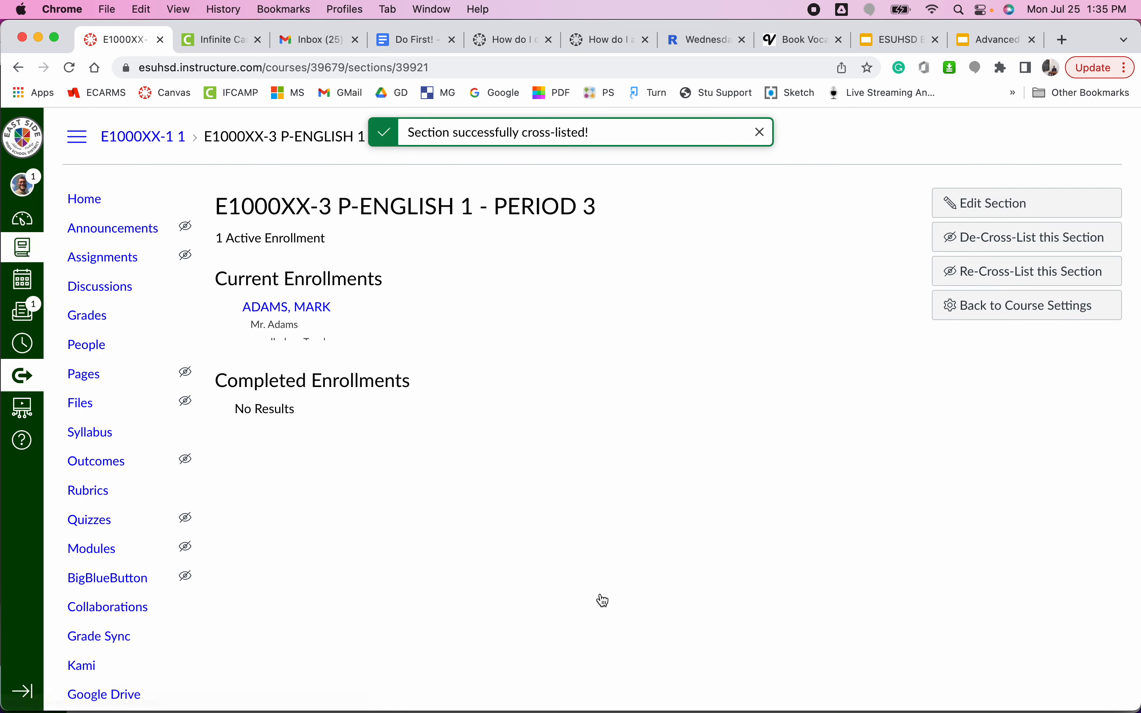
Return to the dashboard and open the section page of the E1000XX-6 P-ENGLISH 1 - PERIOD 6 course through its settings.
click(33, 132)
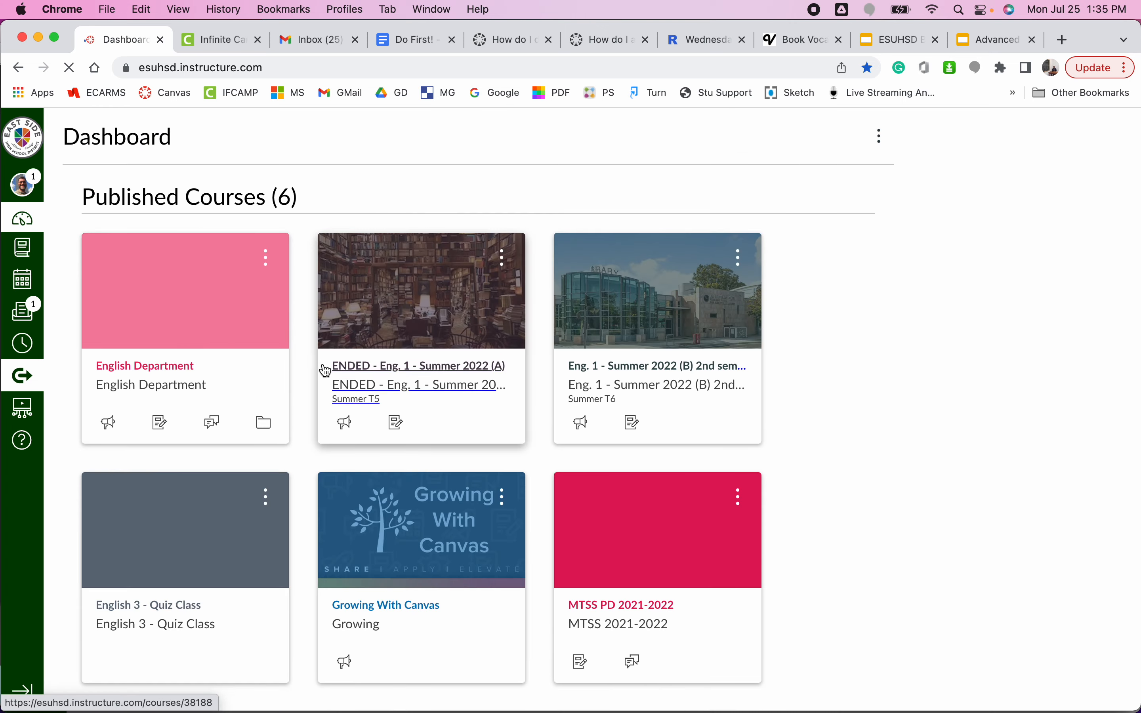
scroll(324, 371, down, 10)
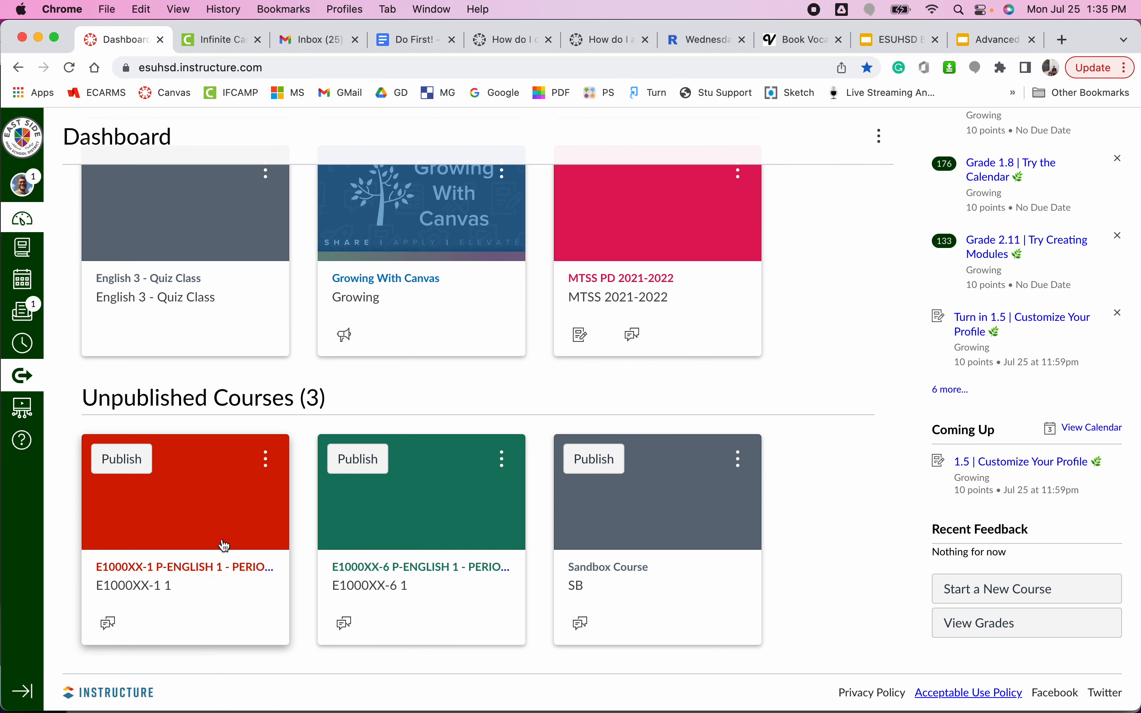
click(439, 572)
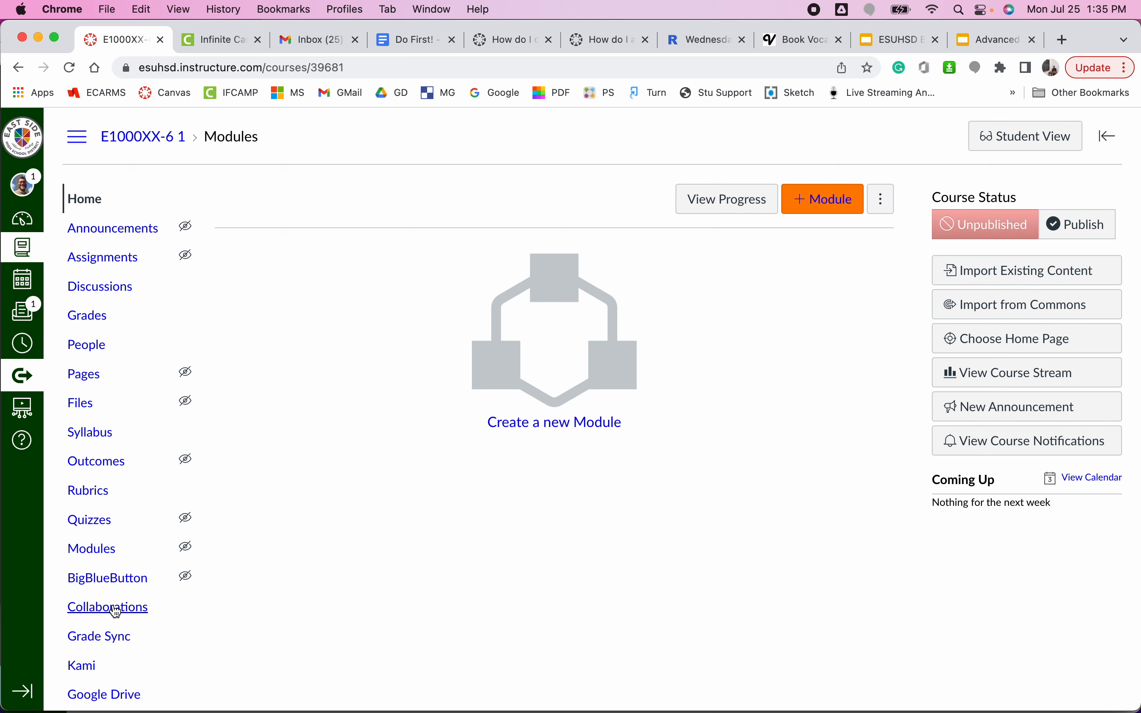
scroll(116, 612, down, 3)
scroll(115, 612, down, 1)
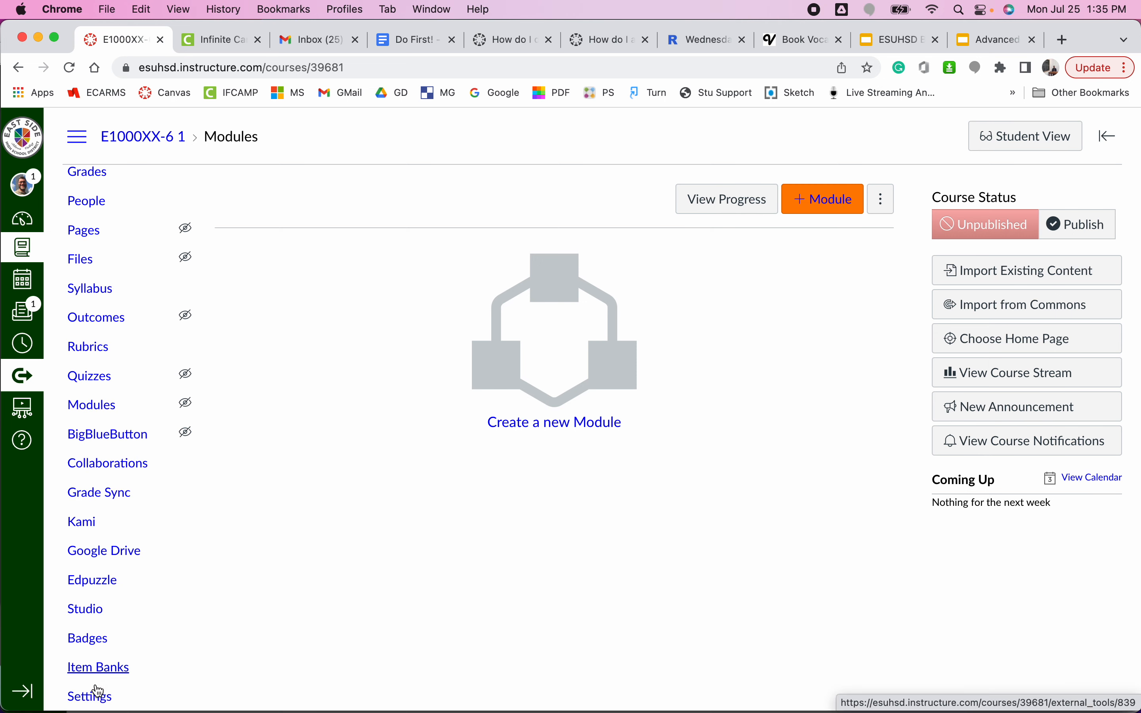
click(94, 702)
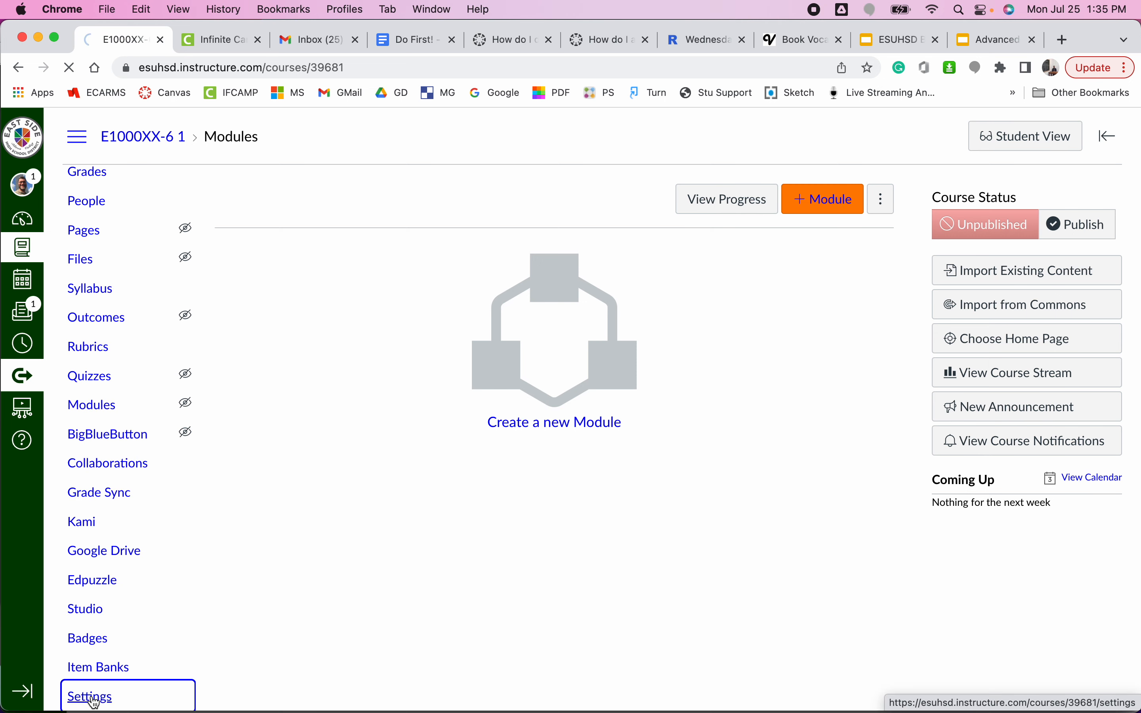
click(337, 204)
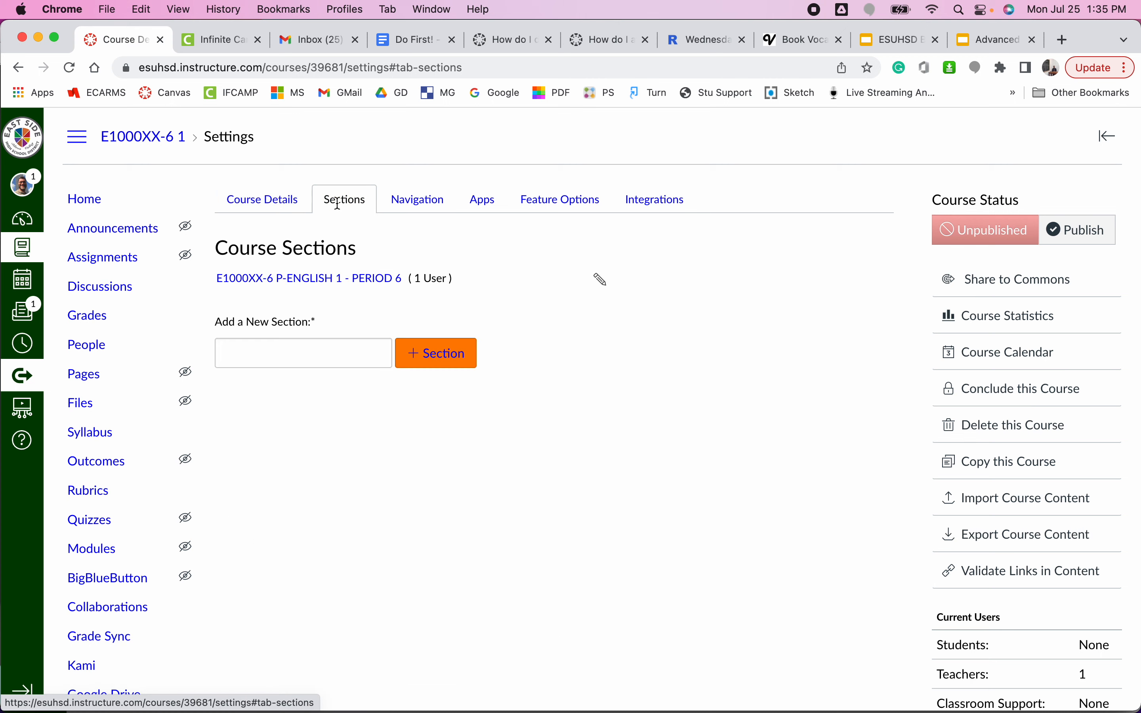
click(362, 279)
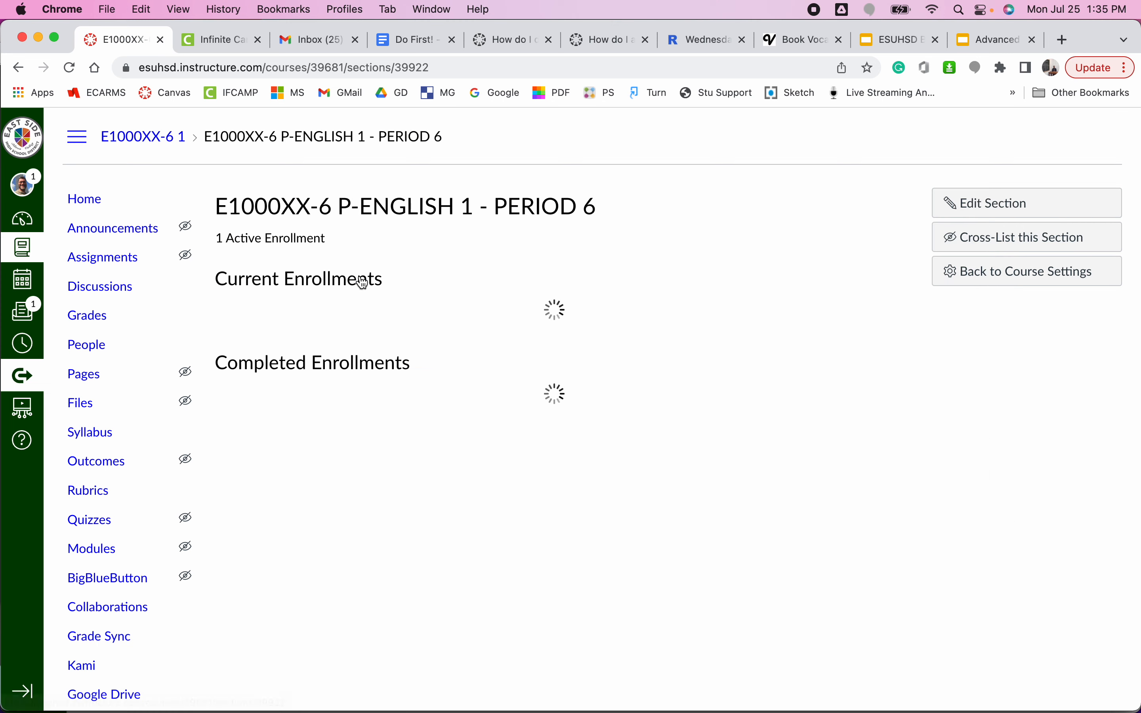
Cross-list the Period 6 section into E1000XX-1 P-ENGLISH 1 - PERIOD 1, searching for "english" to find that course.
click(1020, 236)
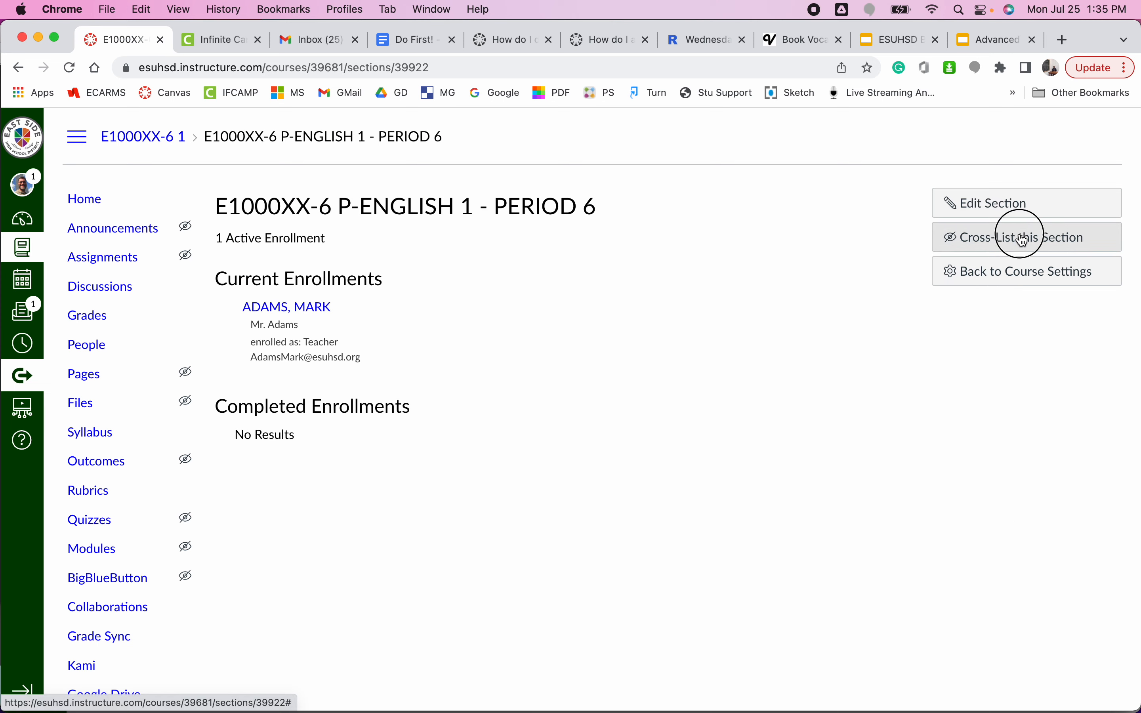
click(655, 426)
text(english)
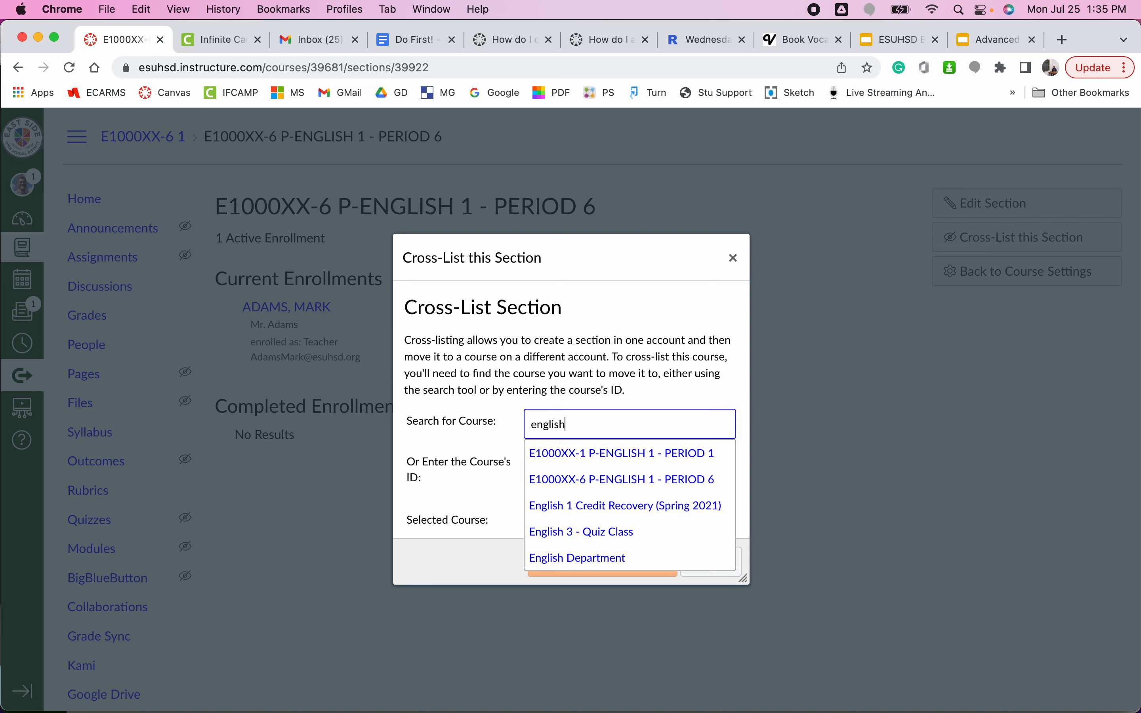
click(721, 454)
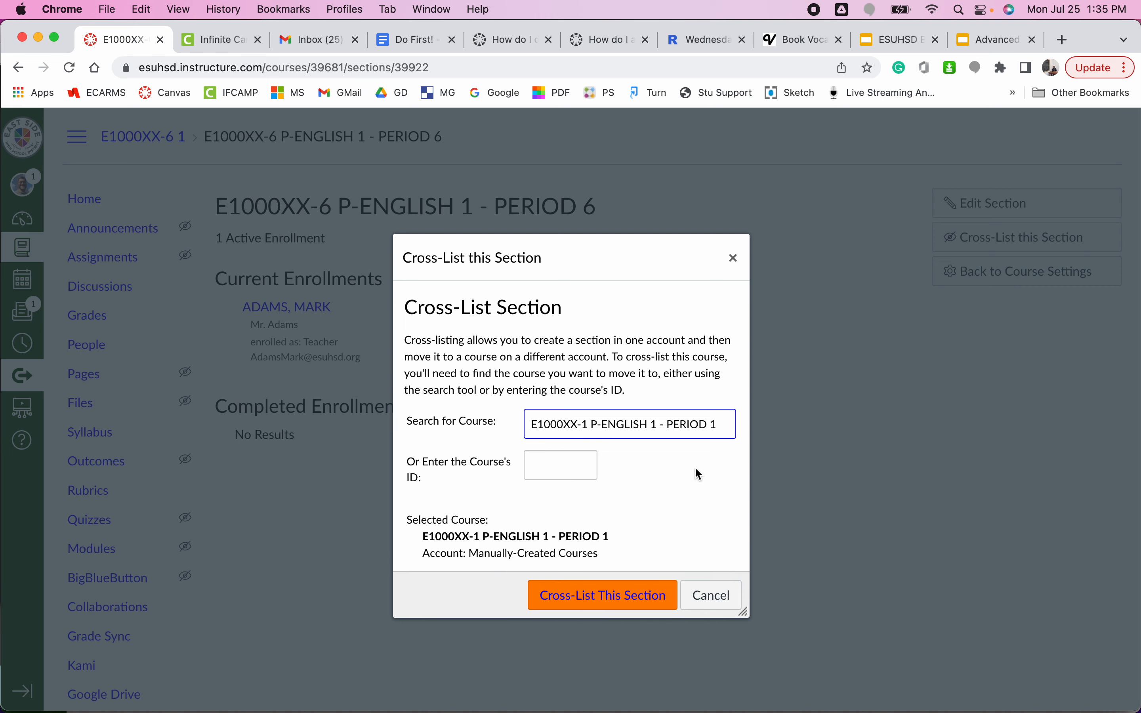
click(598, 597)
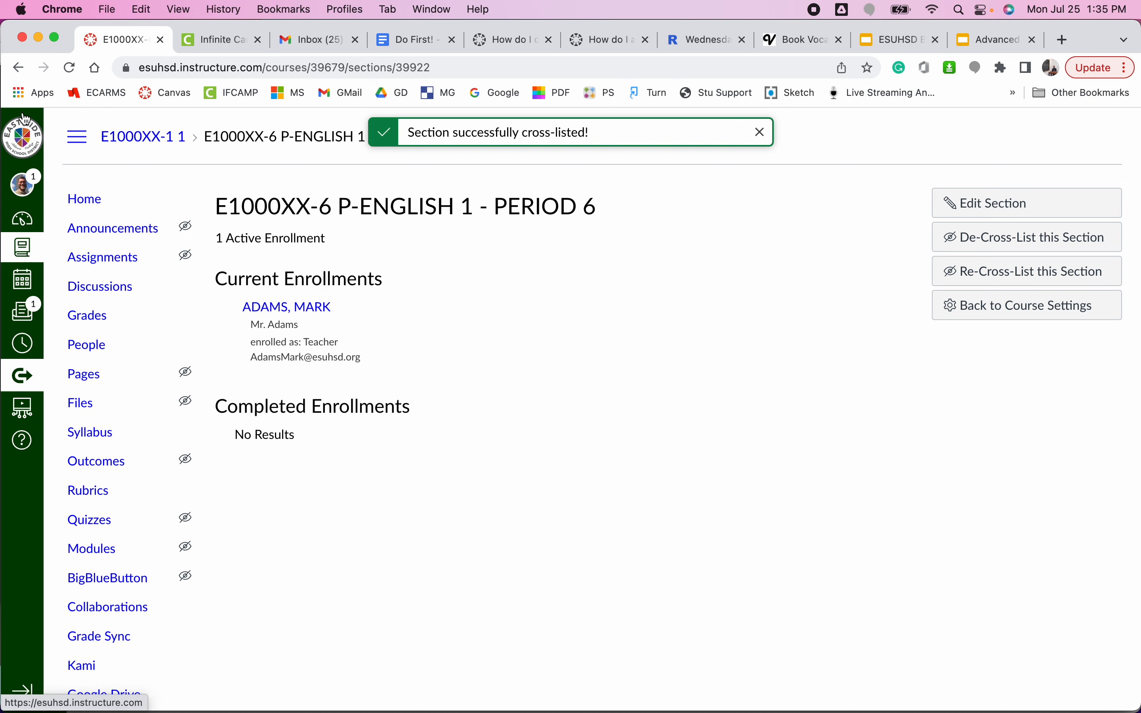
Return to the dashboard and open the course settings of E1000XX-1 P-ENGLISH 1 - PERIOD 1.
click(27, 143)
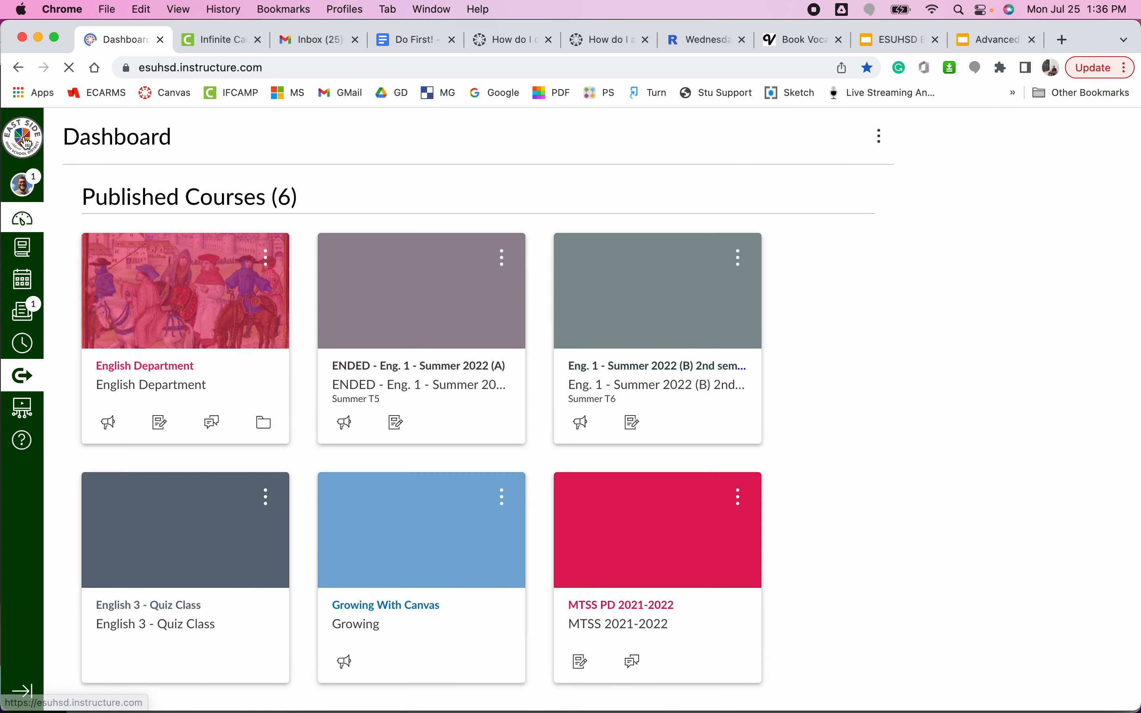
scroll(805, 373, down, 5)
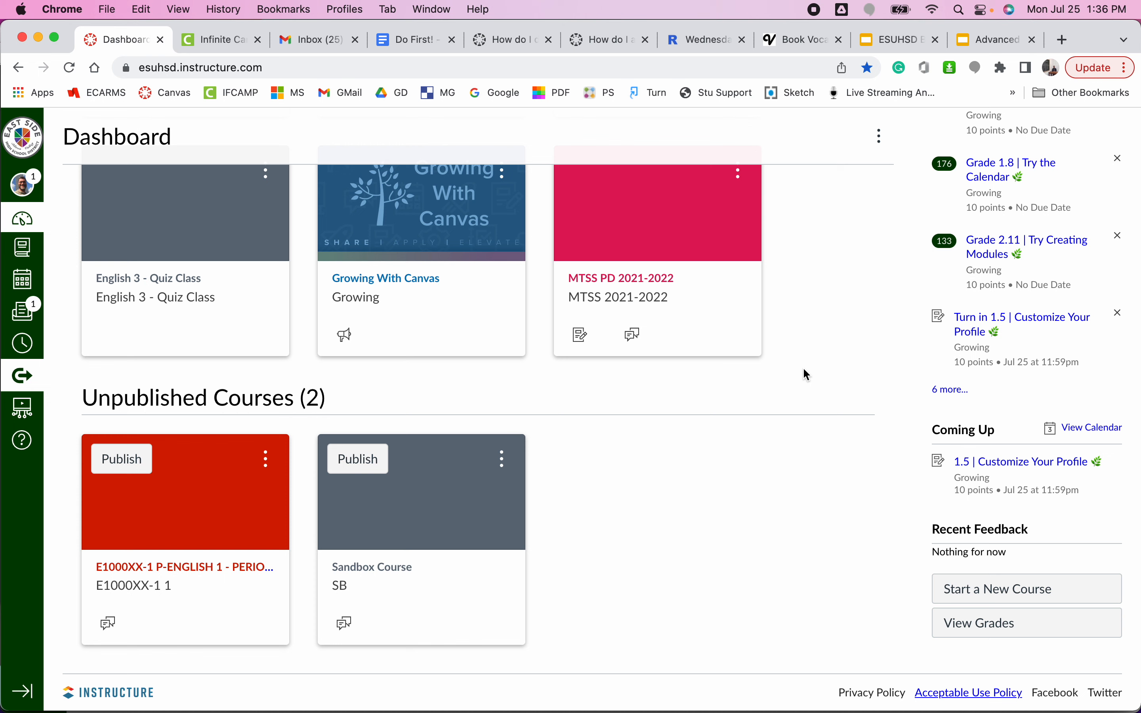
click(152, 576)
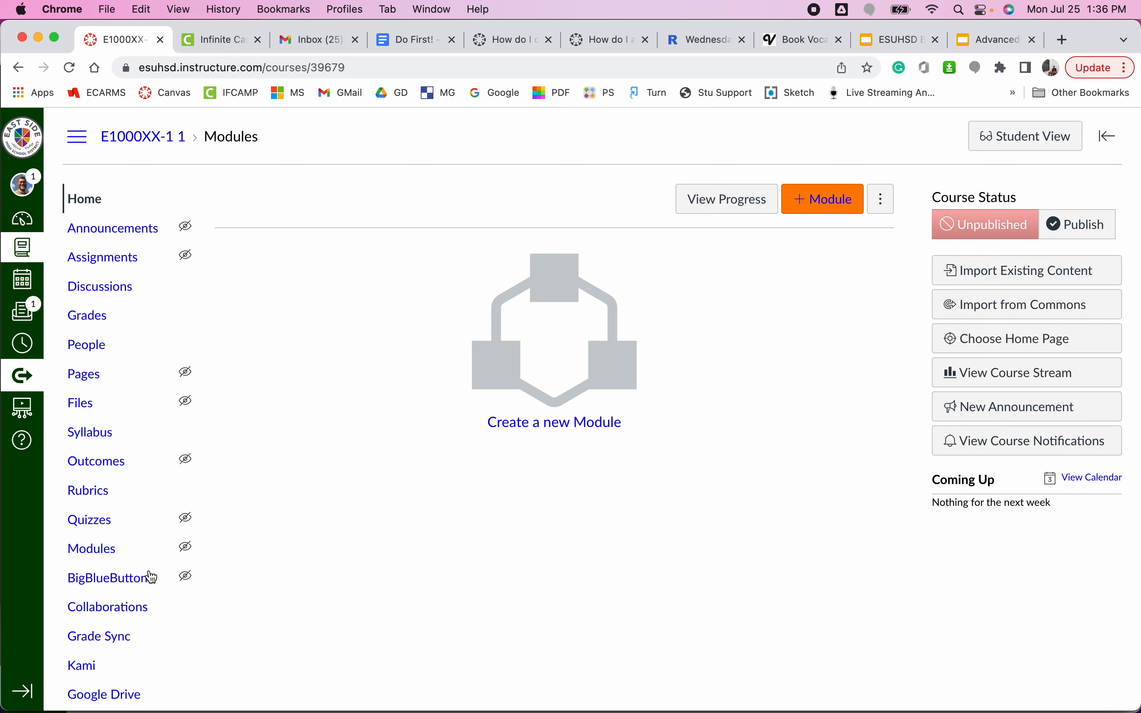
scroll(152, 576, down, 5)
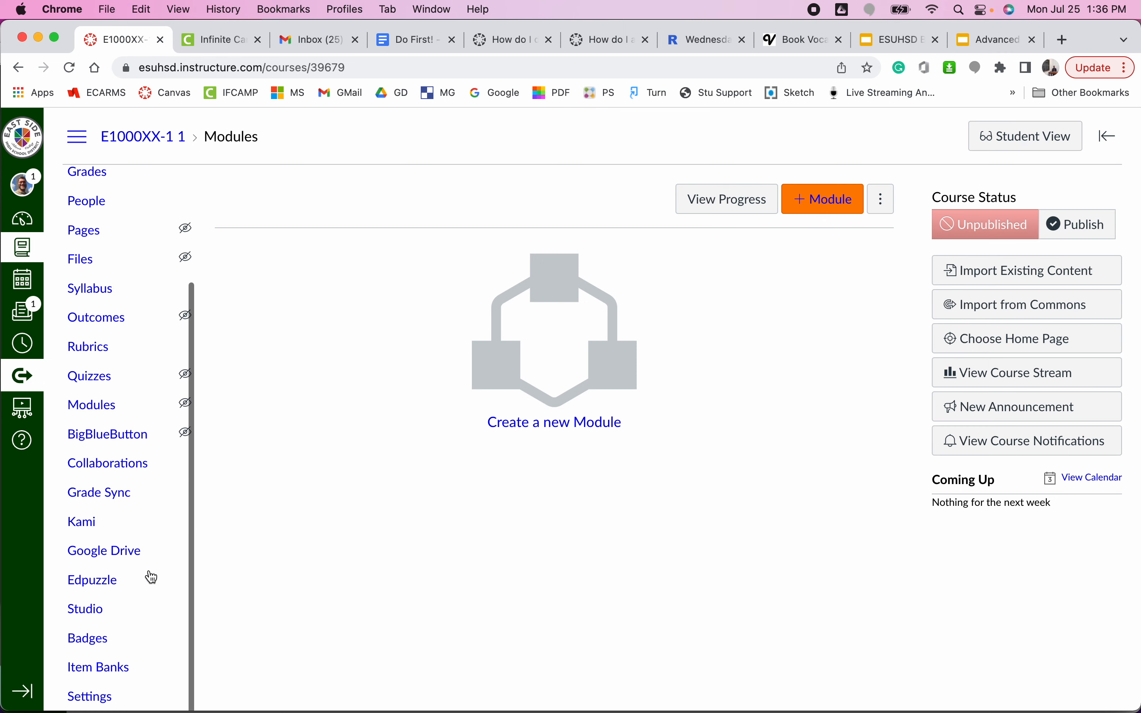
click(93, 698)
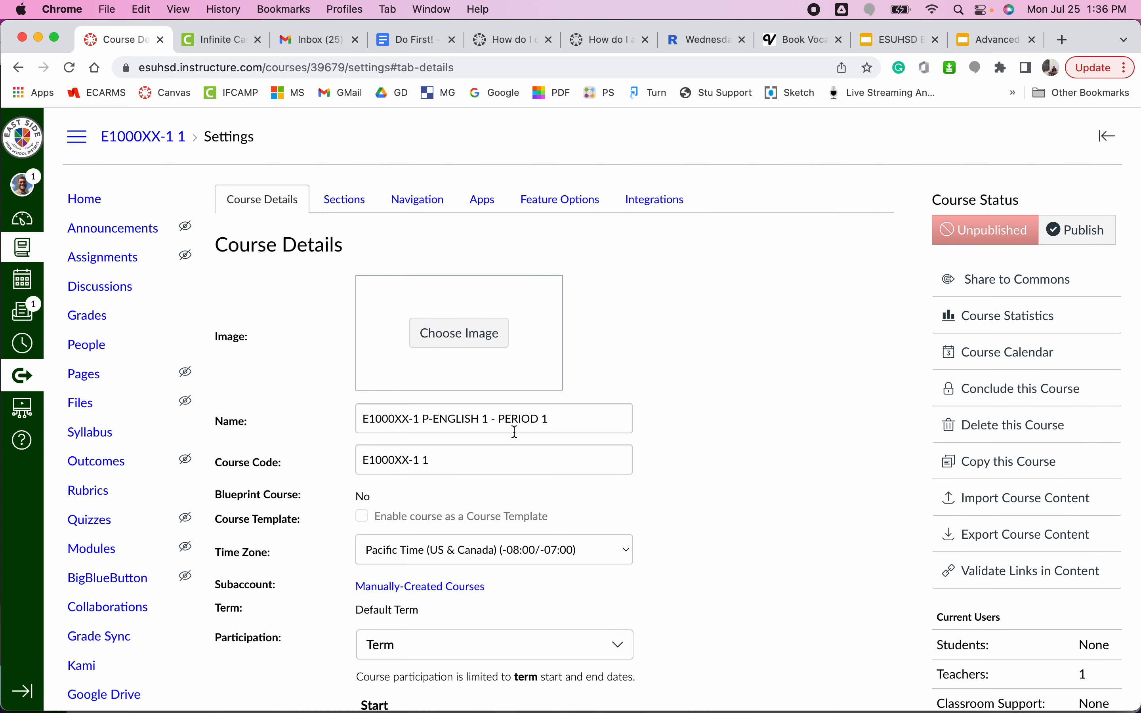
Replace both the course name and the course code with "English 1" in the course details.
triple_click(500, 415)
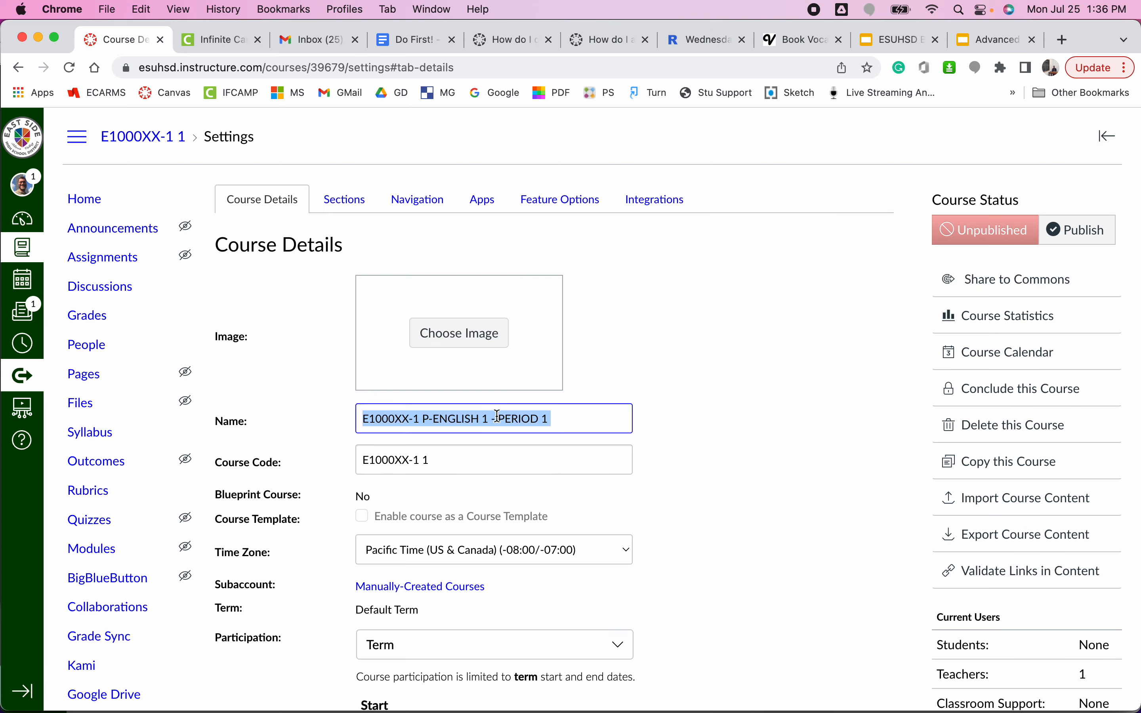
click(449, 471)
triple_click(448, 470)
triple_click(441, 419)
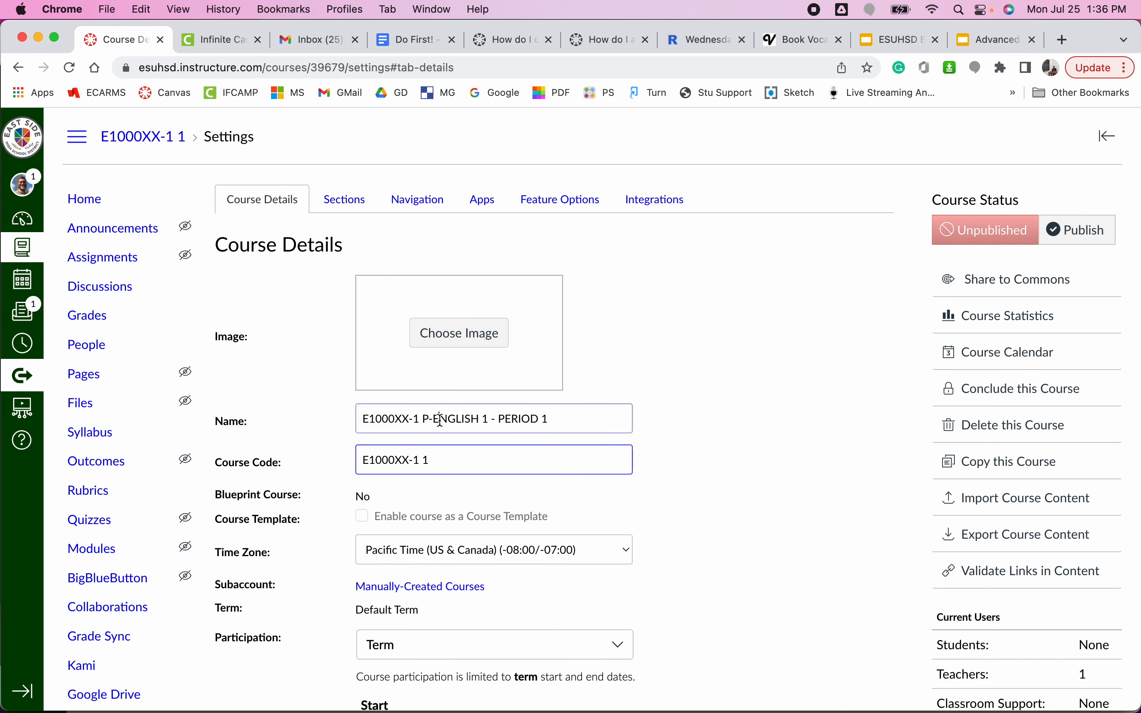
text(English 1)
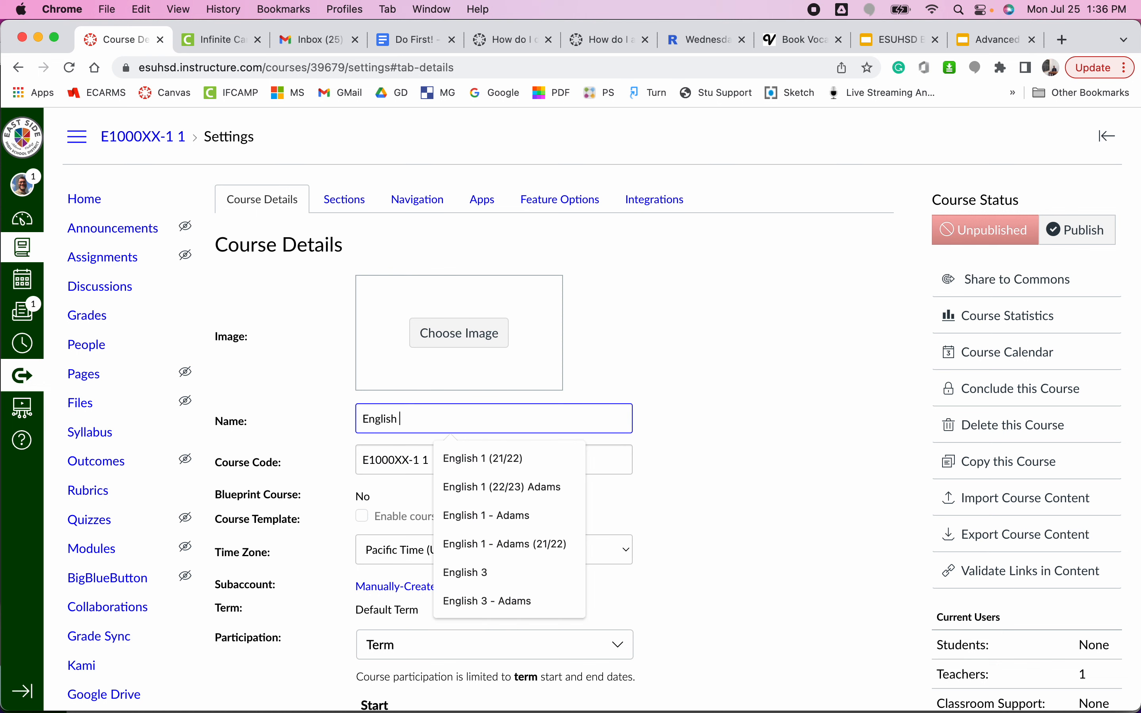
triple_click(421, 453)
text(English)
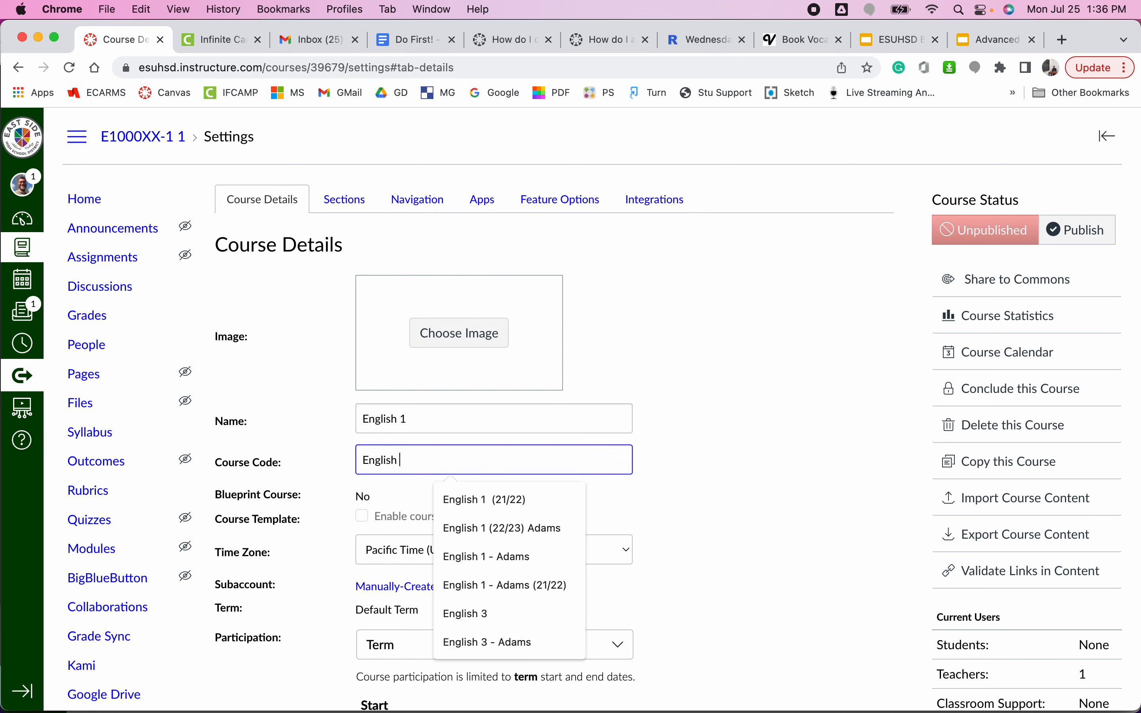
text( 1)
Append the teacher's surname in parentheses to both the course name and the course code.
click(459, 424)
text((Adams))
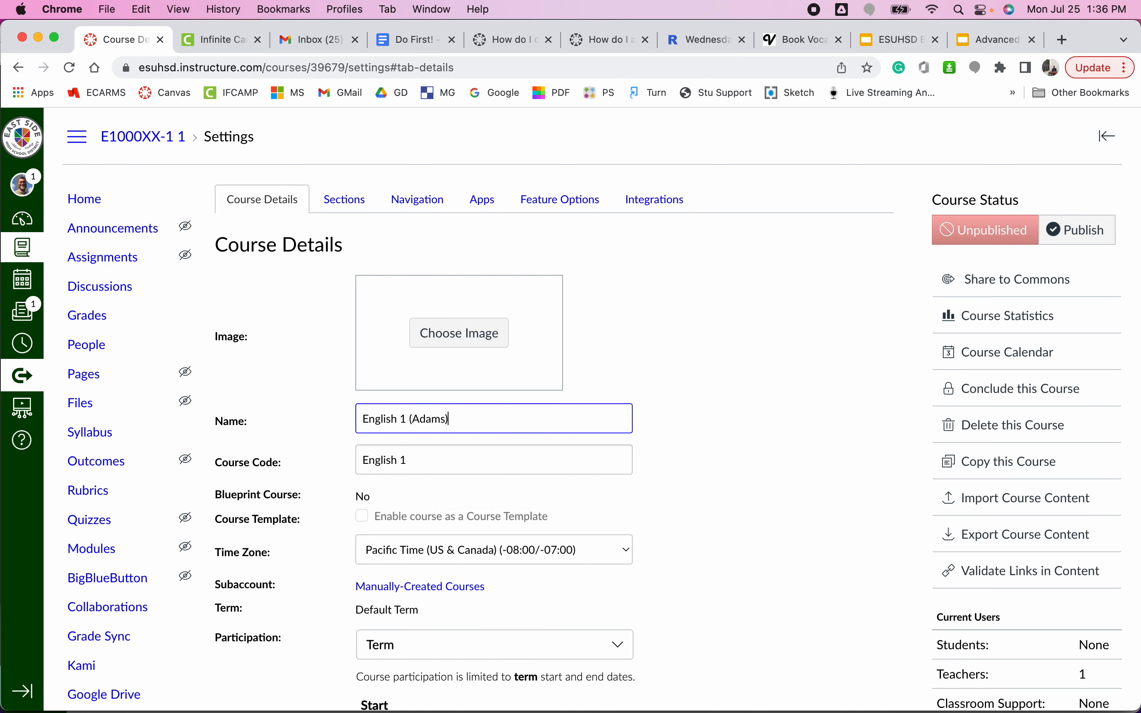
click(436, 460)
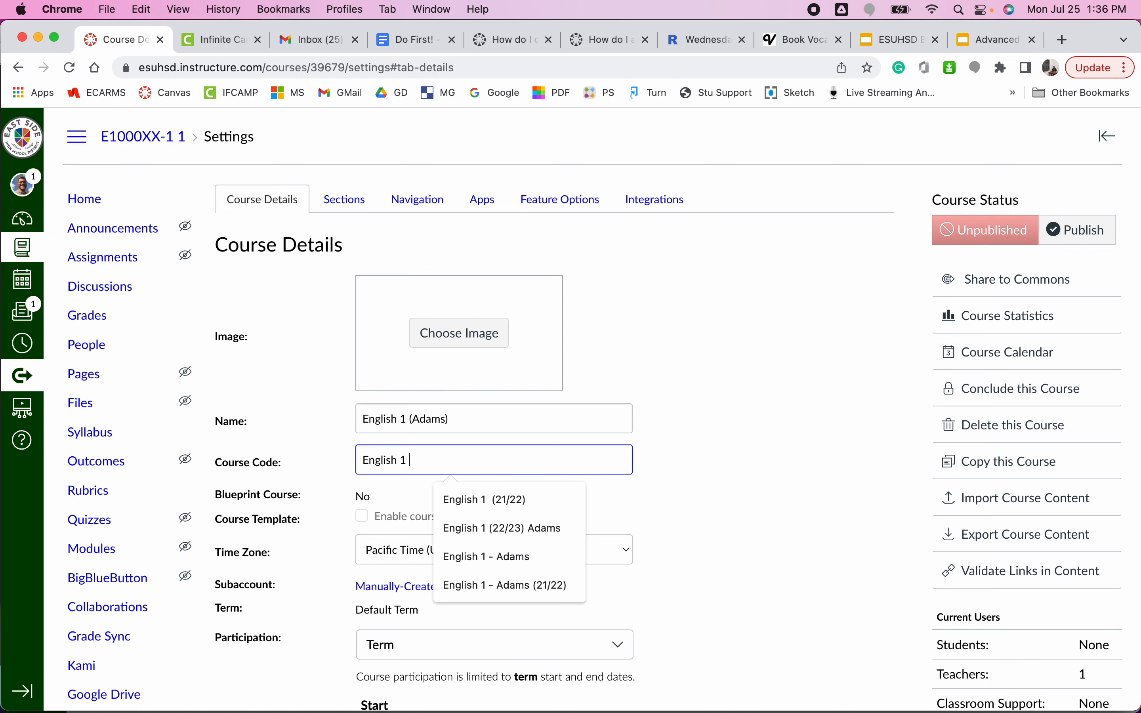
text((Adams))
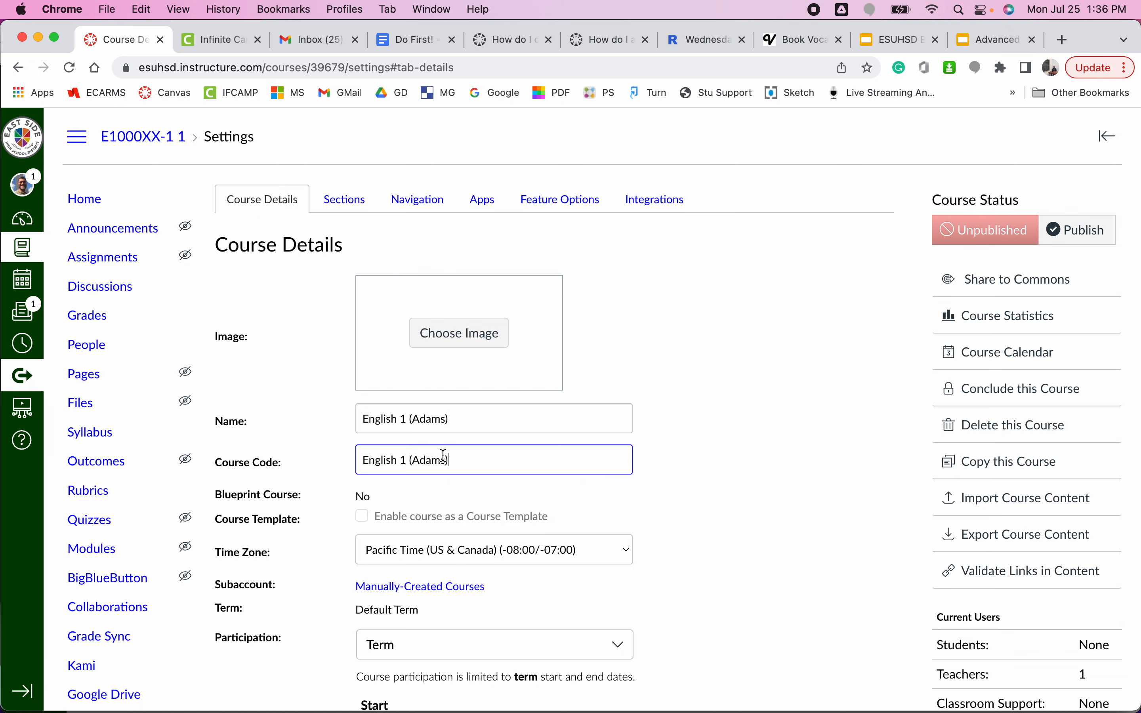
Add the school year "- 22/23" after the surname, inside the parentheses of the course name.
click(499, 418)
text(-)
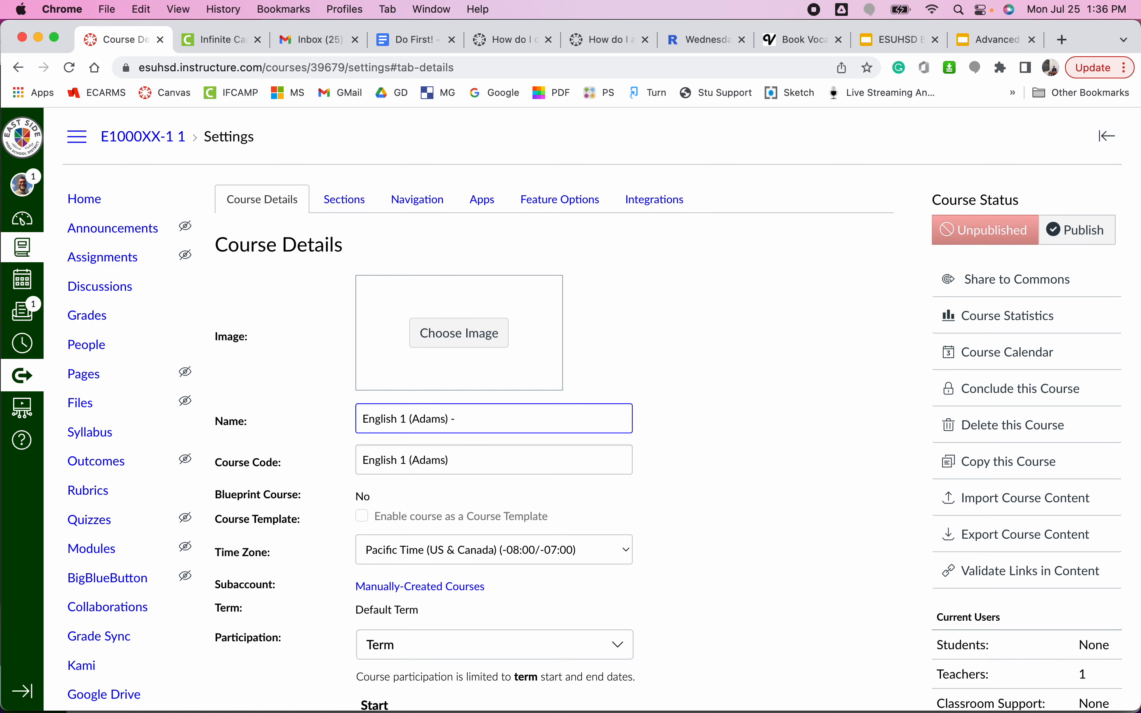
key(BackSpace)
key(BackSpace)
key(BackSpace)
key(BackSpace)
text(- 22/3)
key(BackSpace)
text(23))
Add the school year "- 22/23" inside the course code's parentheses so that it matches the course name.
click(448, 461)
text(- )
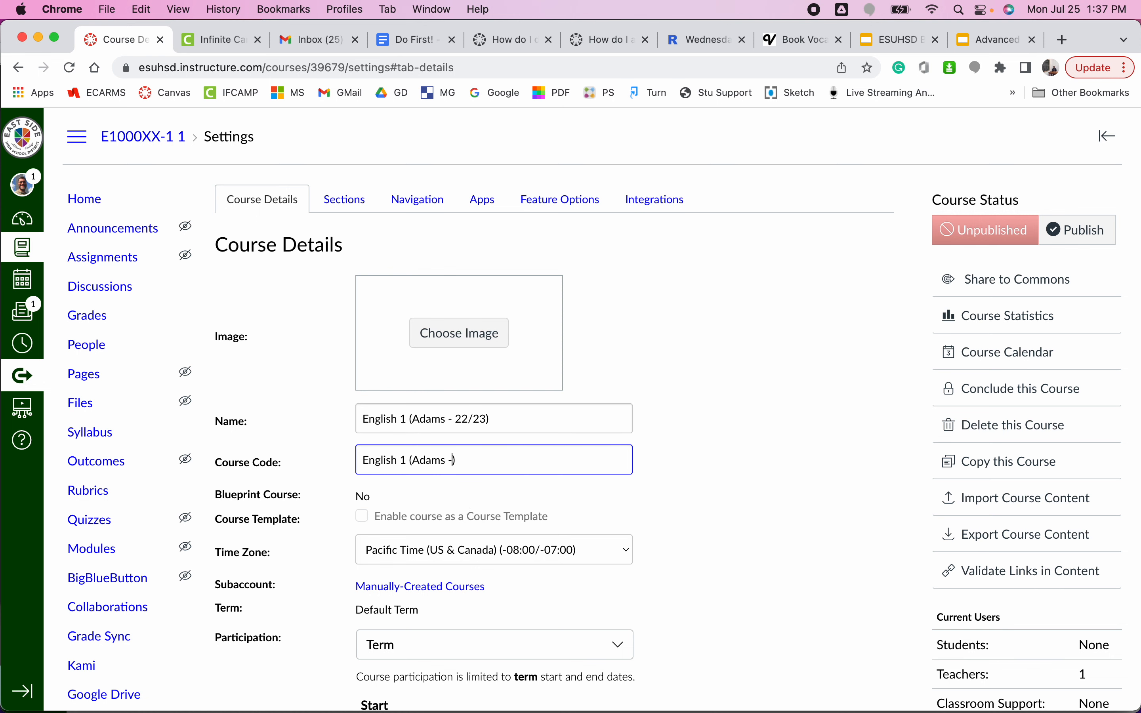
text(22/23)
drag(458, 418, 491, 419)
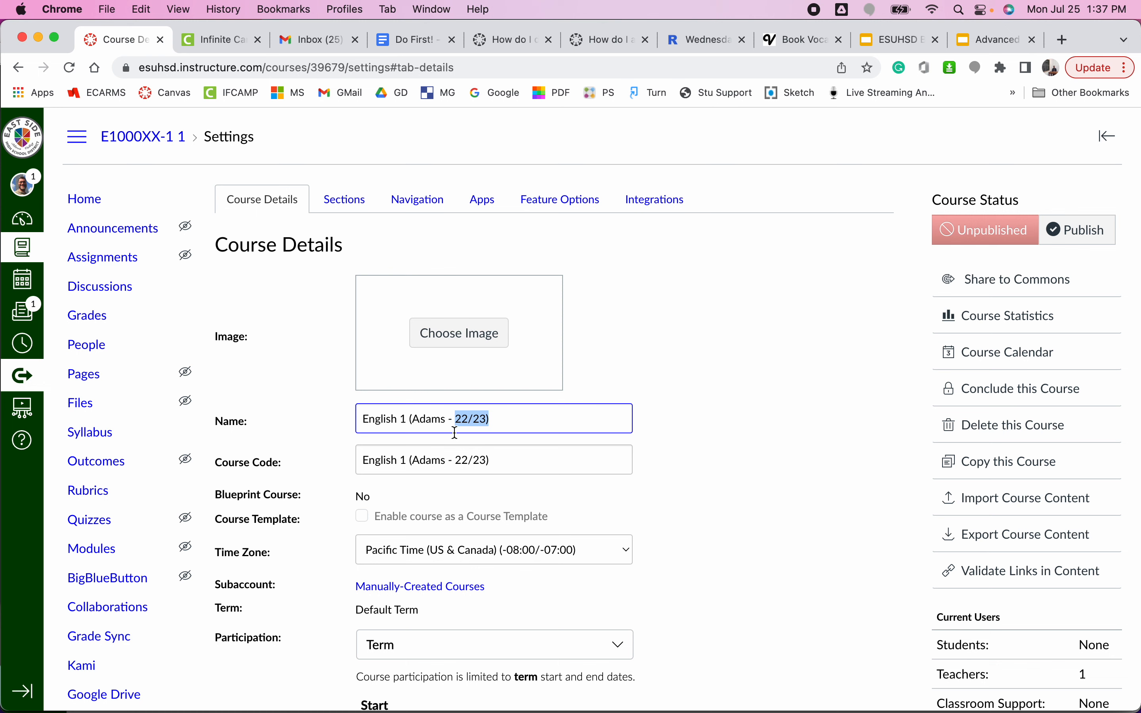
Remove the teacher's surname and dash so course name and code both read "English 1 (22/23)", and update the course details.
click(456, 420)
drag(455, 419, 411, 419)
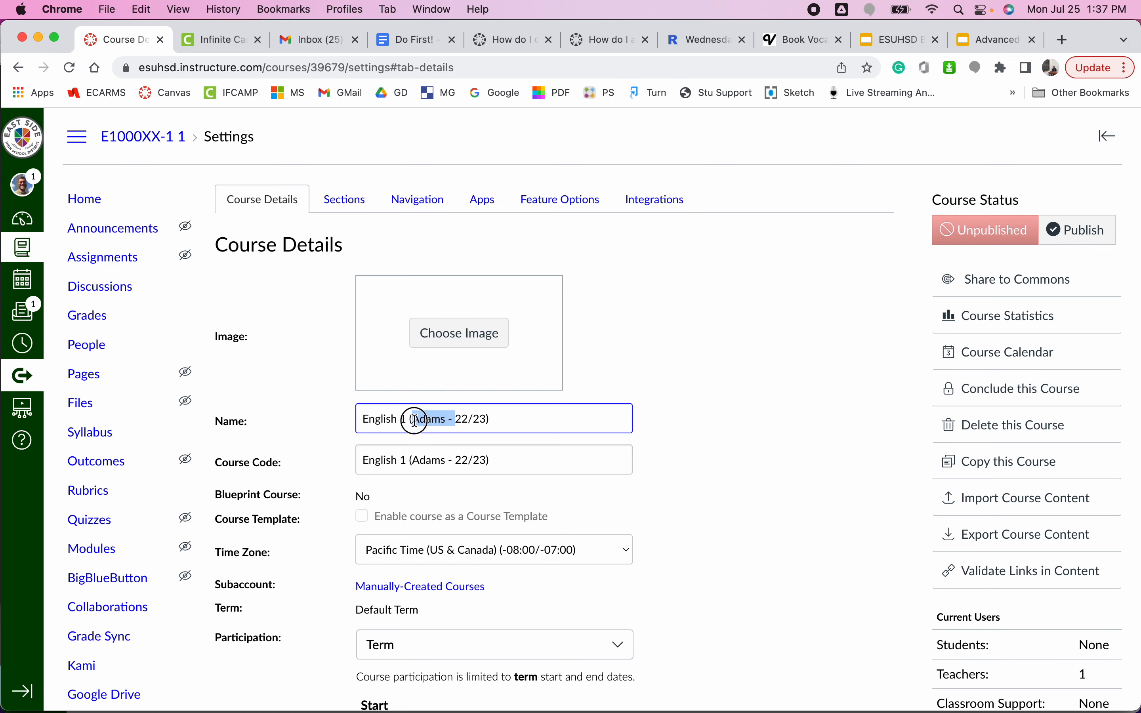
key(BackSpace)
click(457, 458)
key(BackSpace)
key(BackSpace)
key(BackSpace)
key(BackSpace)
key(BackSpace)
key(BackSpace)
key(BackSpace)
key(BackSpace)
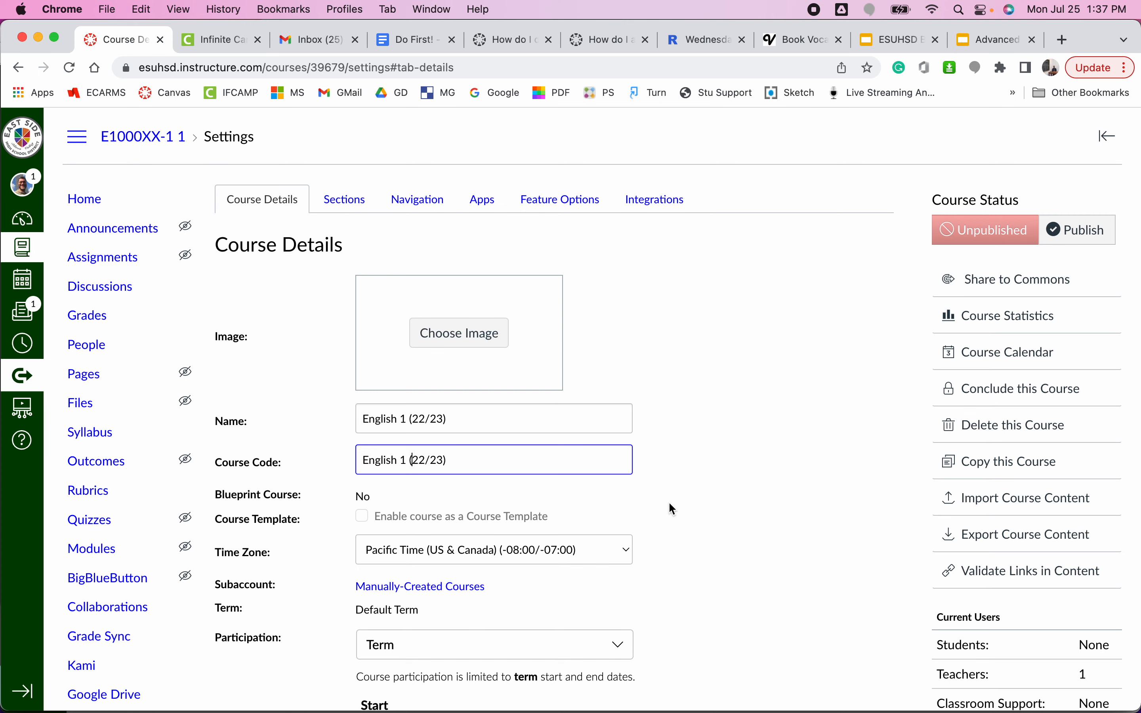
scroll(668, 501, down, 10)
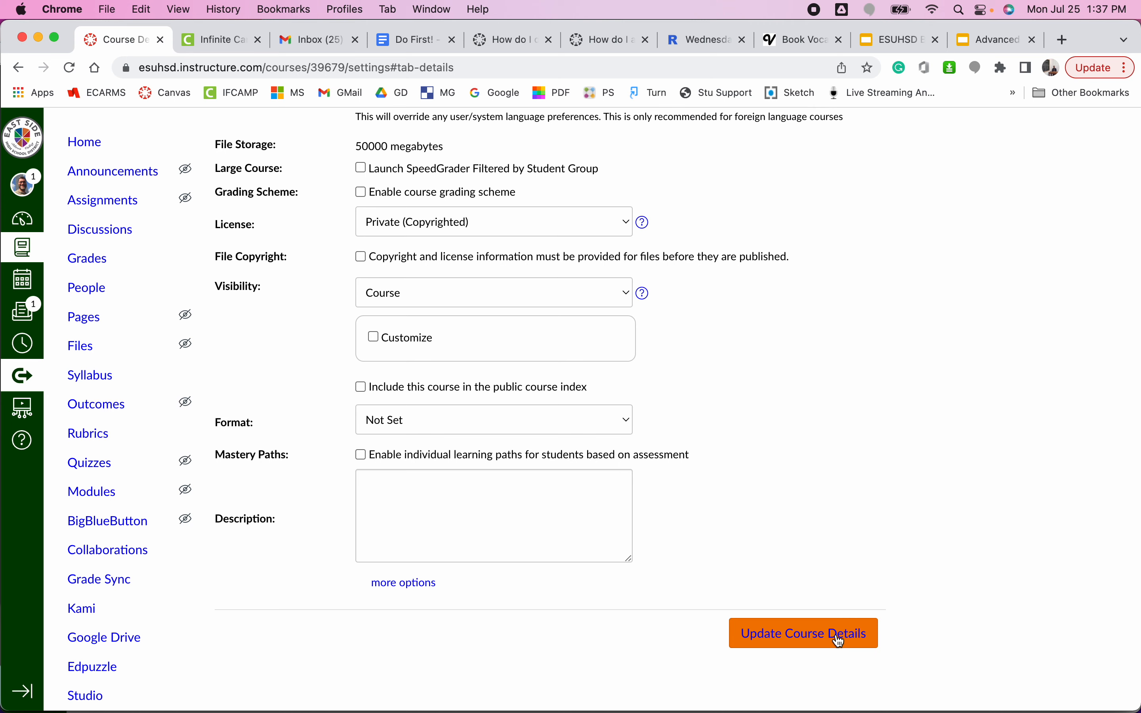
click(839, 636)
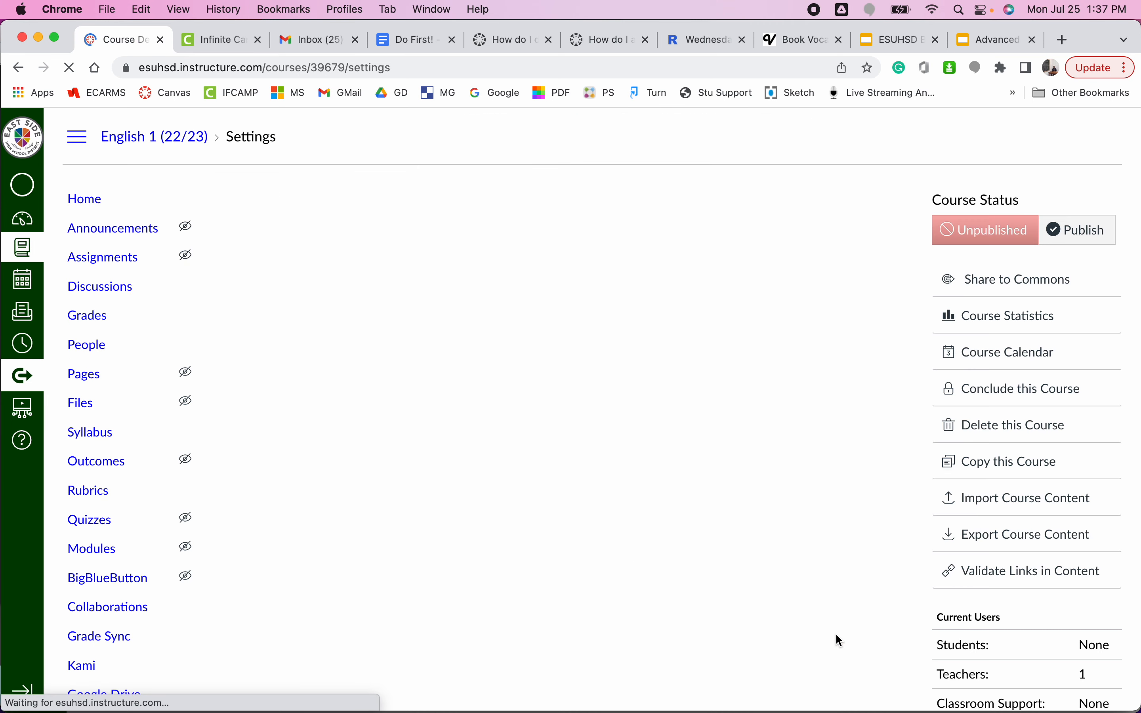
Return to the dashboard and open the gradebook of the unpublished English 1 (22/23) course.
click(28, 140)
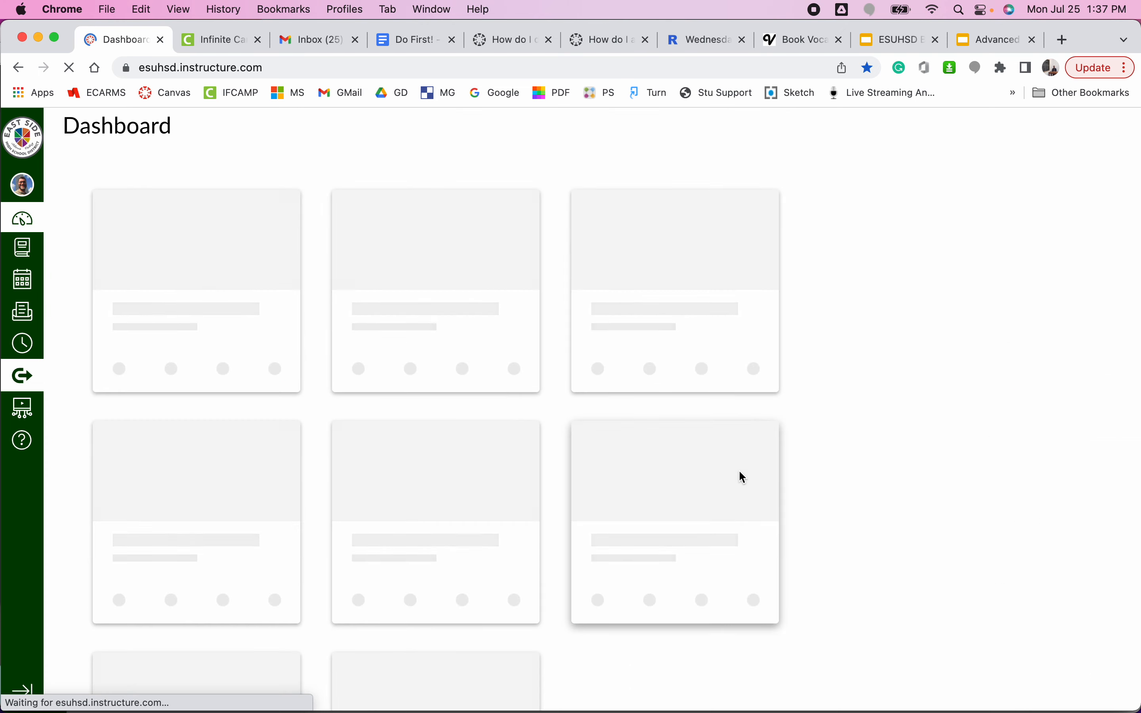
scroll(738, 470, down, 10)
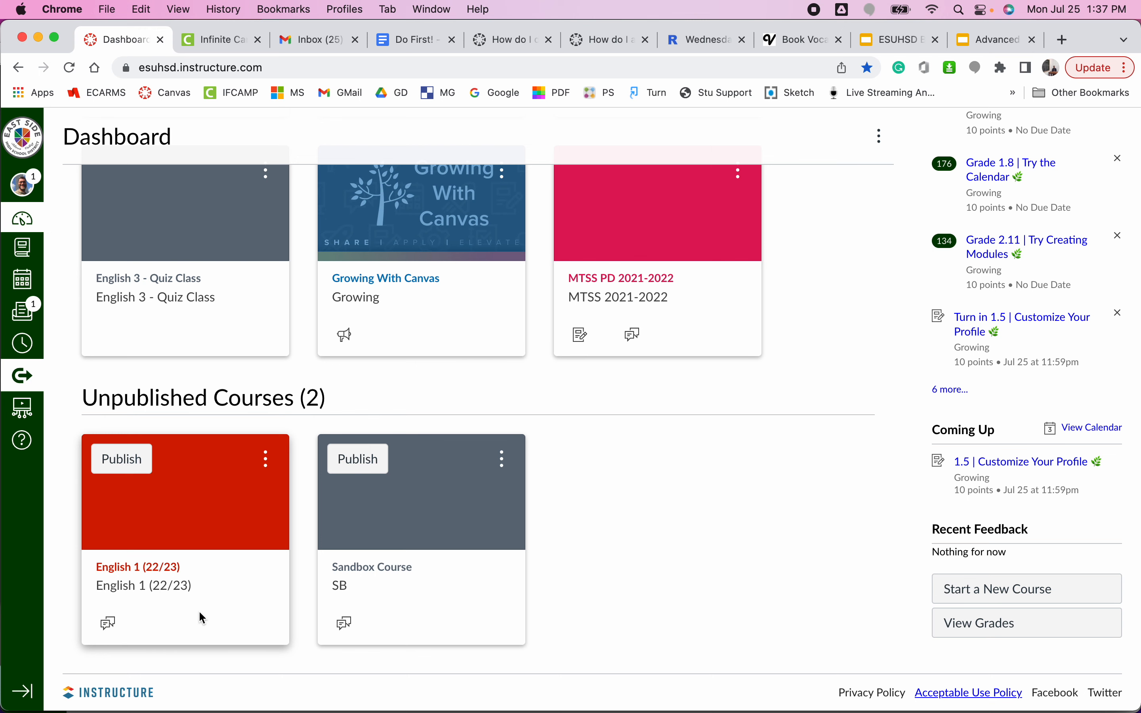
click(174, 573)
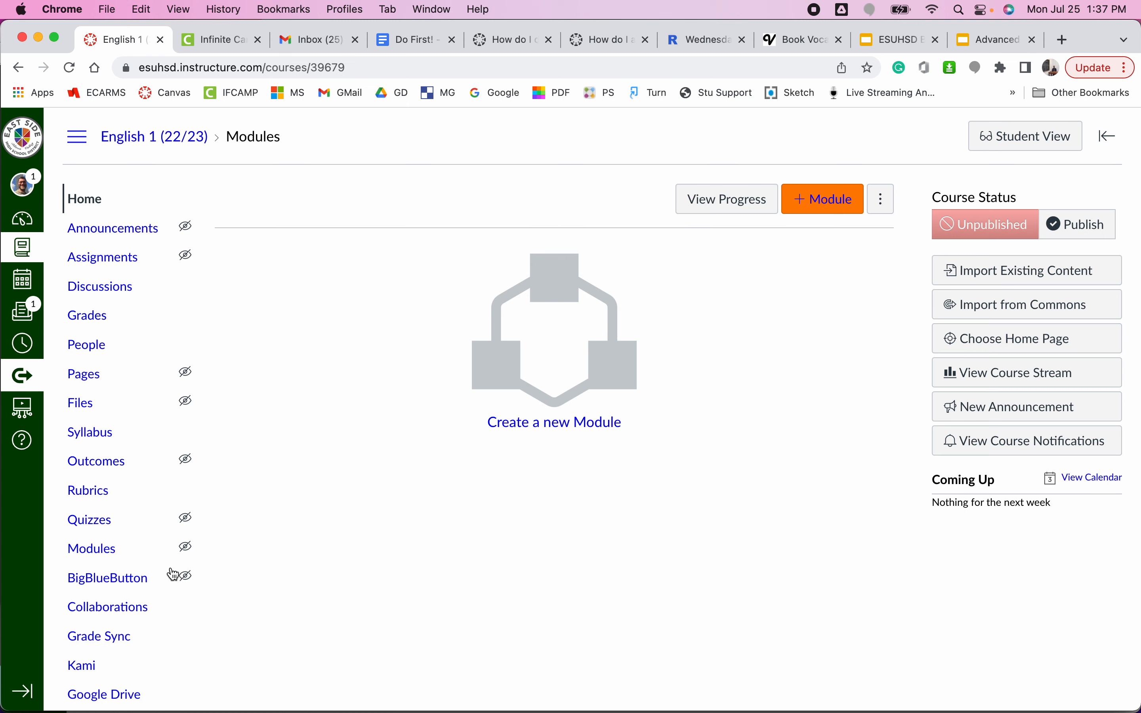
click(105, 319)
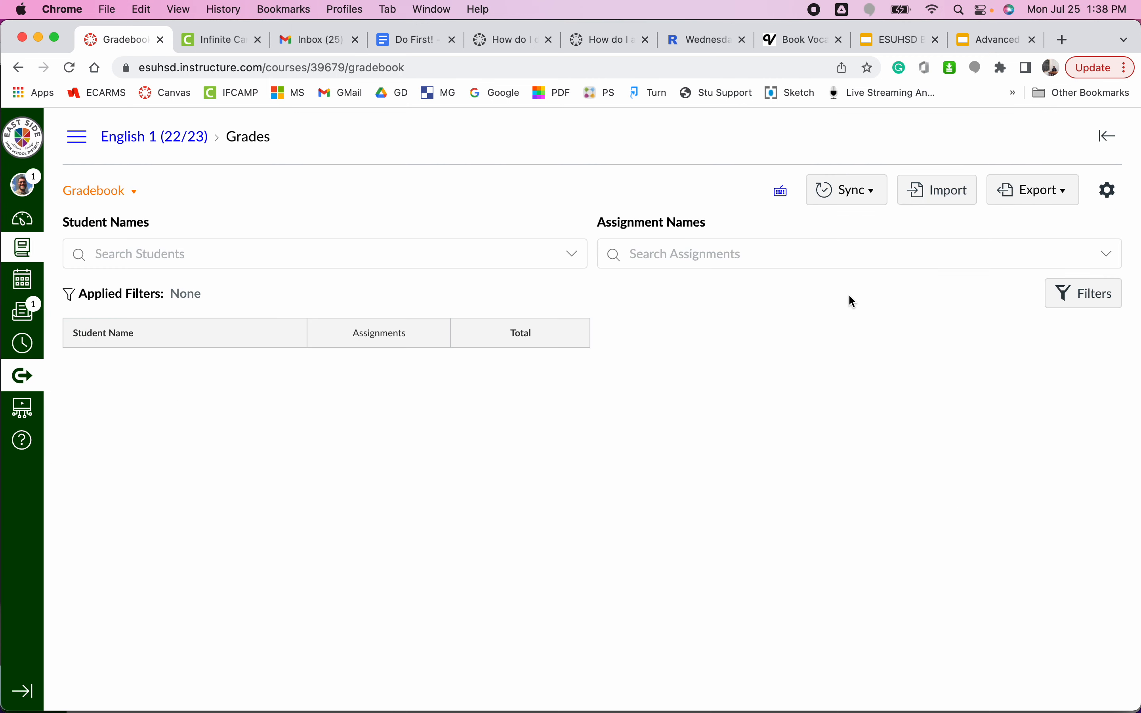
Create a gradebook filter by section for E1000XX-1 P-ENGLISH 1 - PERIOD 1 and apply its conditions.
click(1068, 302)
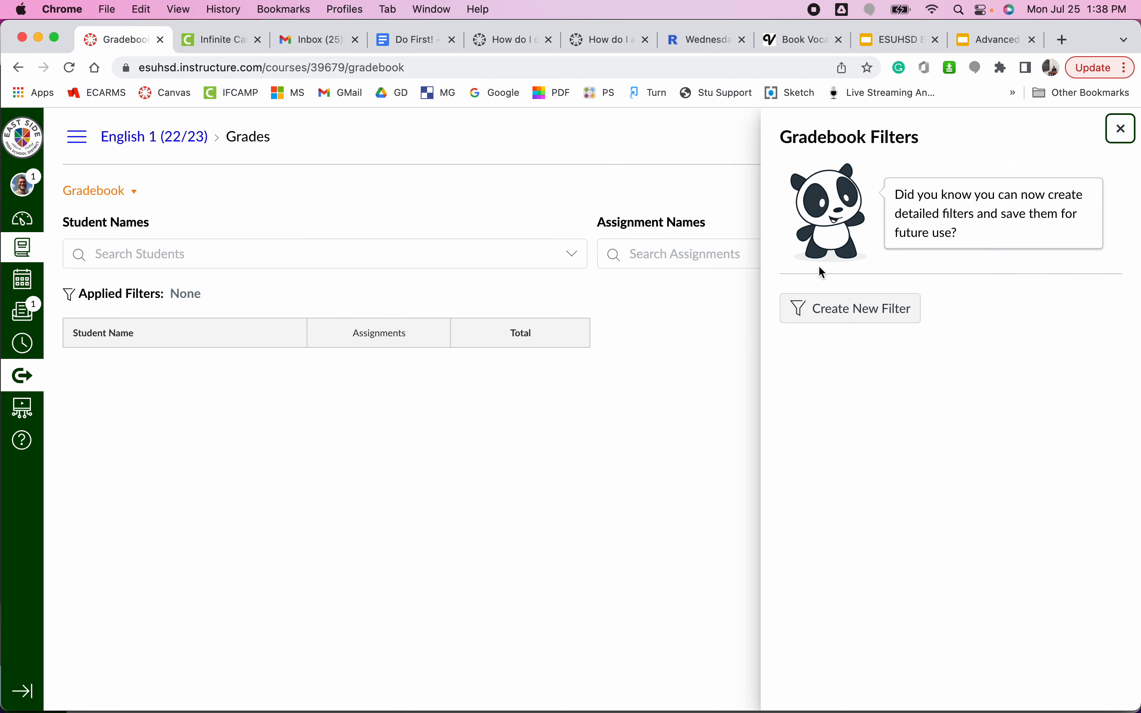
click(832, 309)
click(870, 186)
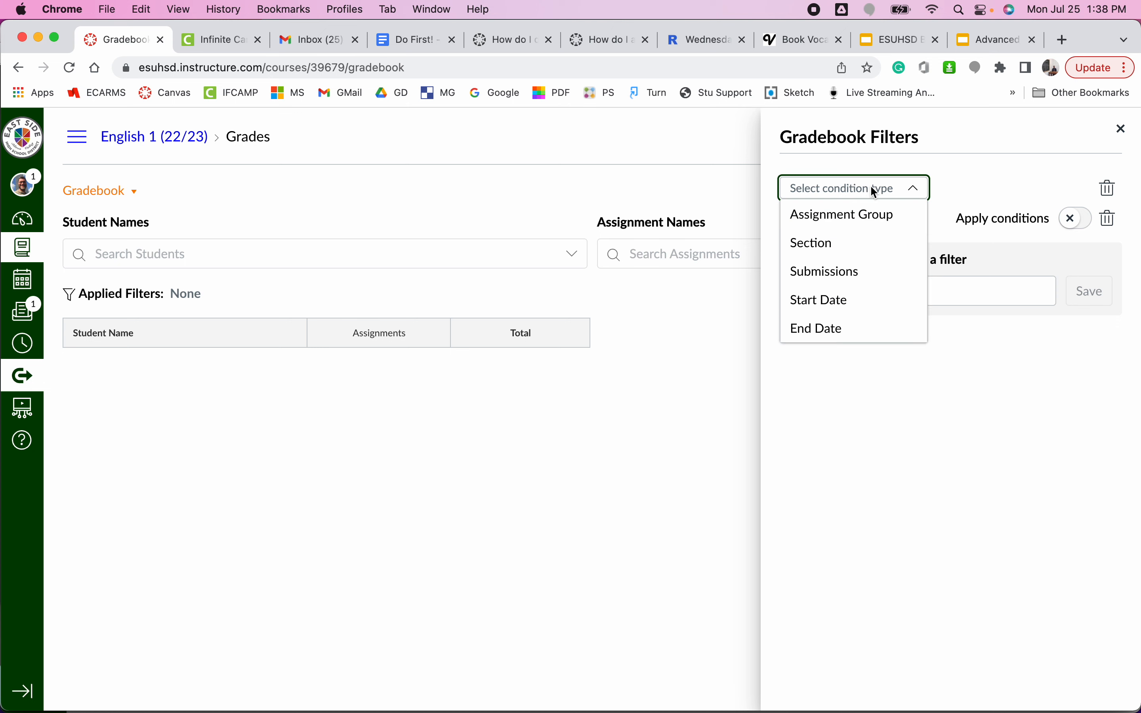
click(871, 242)
click(994, 185)
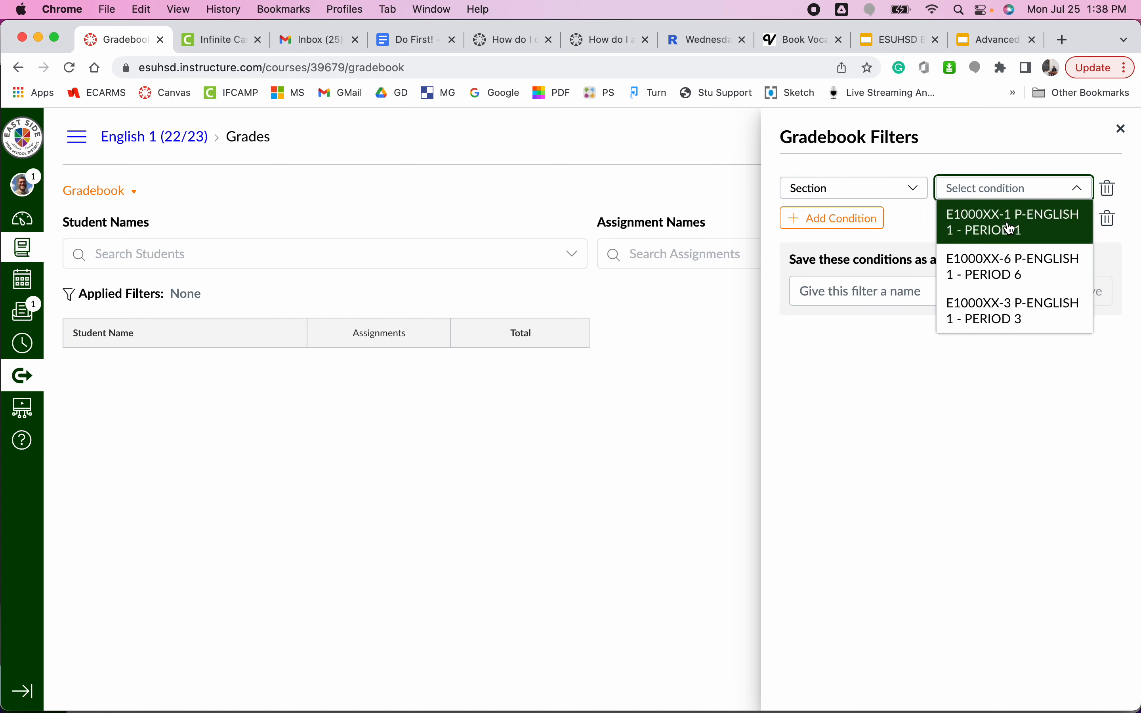
click(1007, 222)
click(1078, 222)
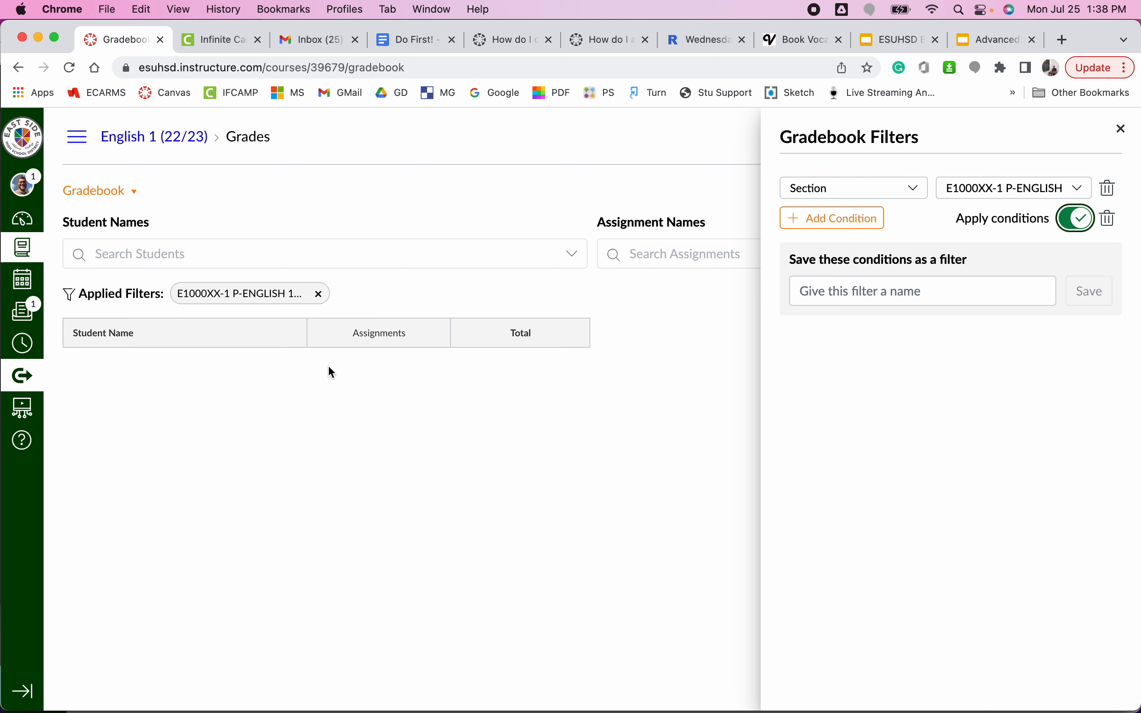
Go back to the dashboard, reopen the English 1 (22/23) course and start a new assignment in it.
click(77, 136)
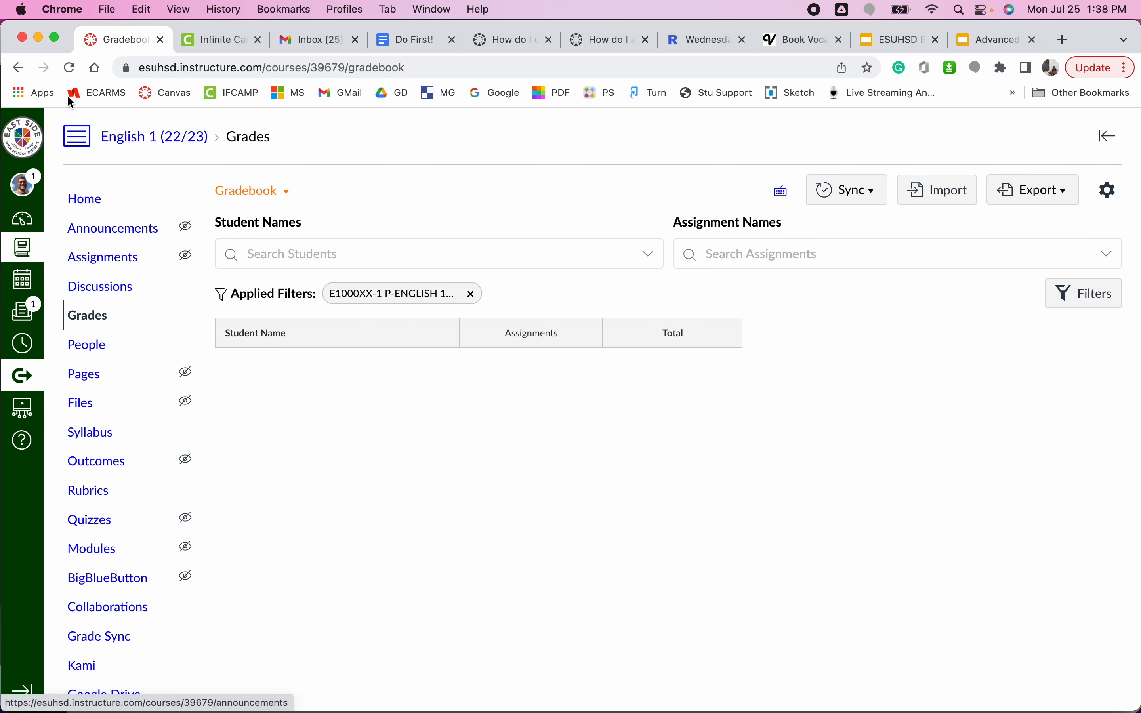
click(24, 147)
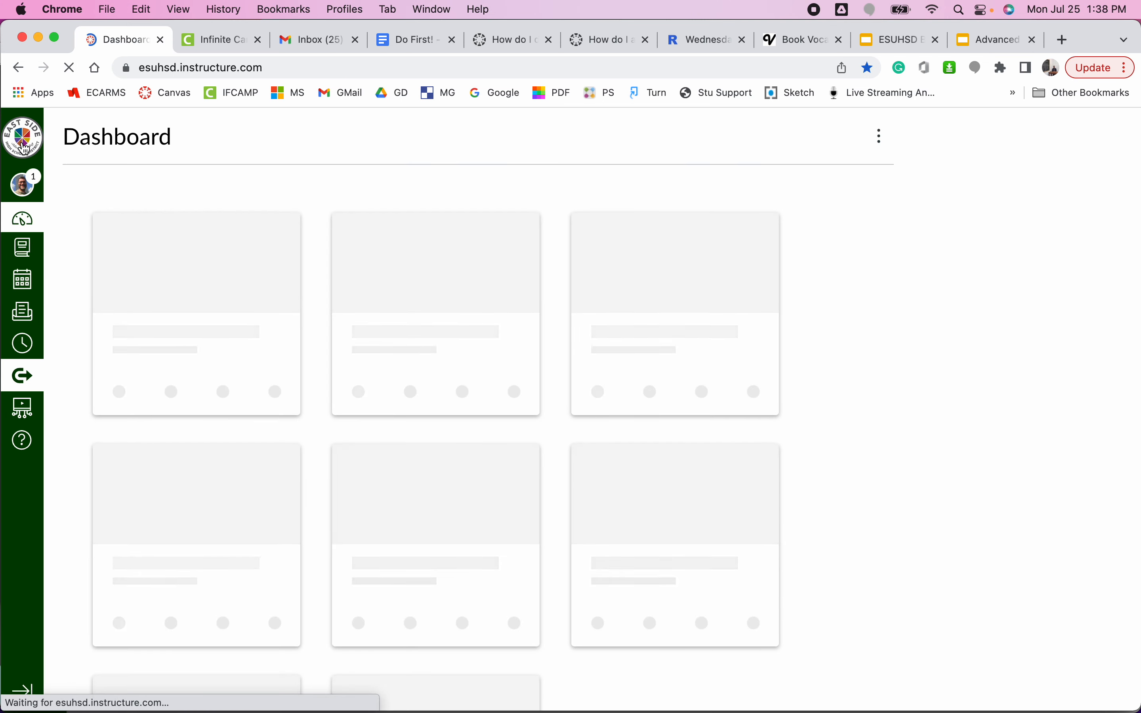
scroll(751, 476, down, 5)
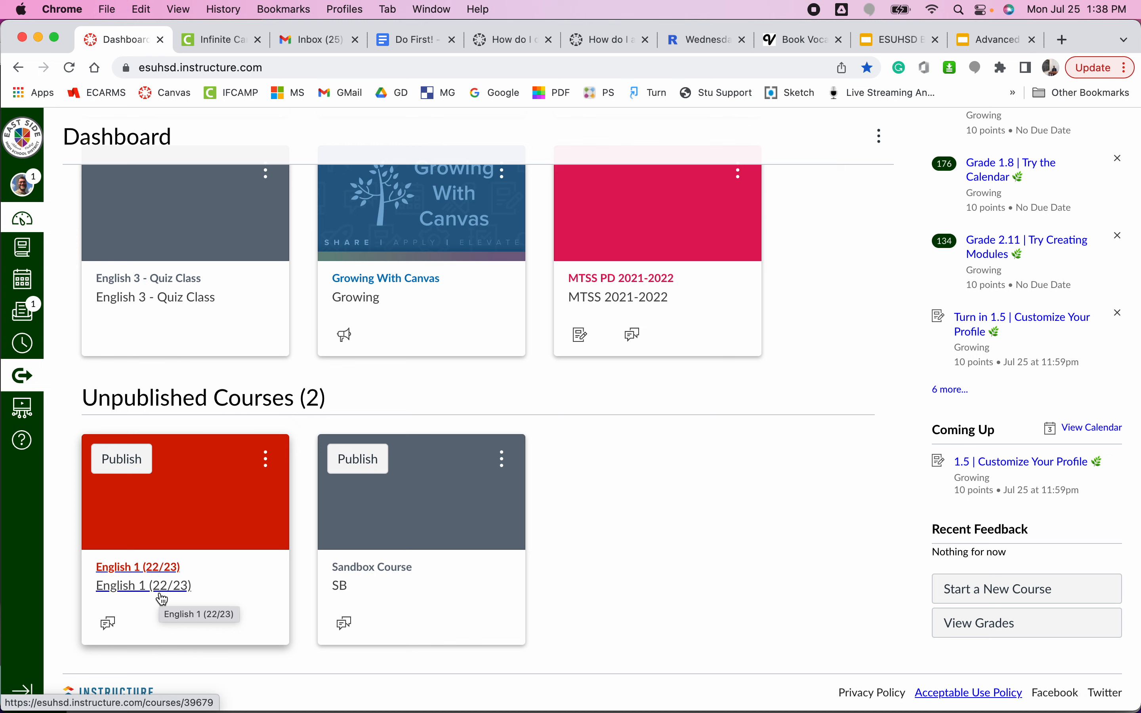
click(162, 597)
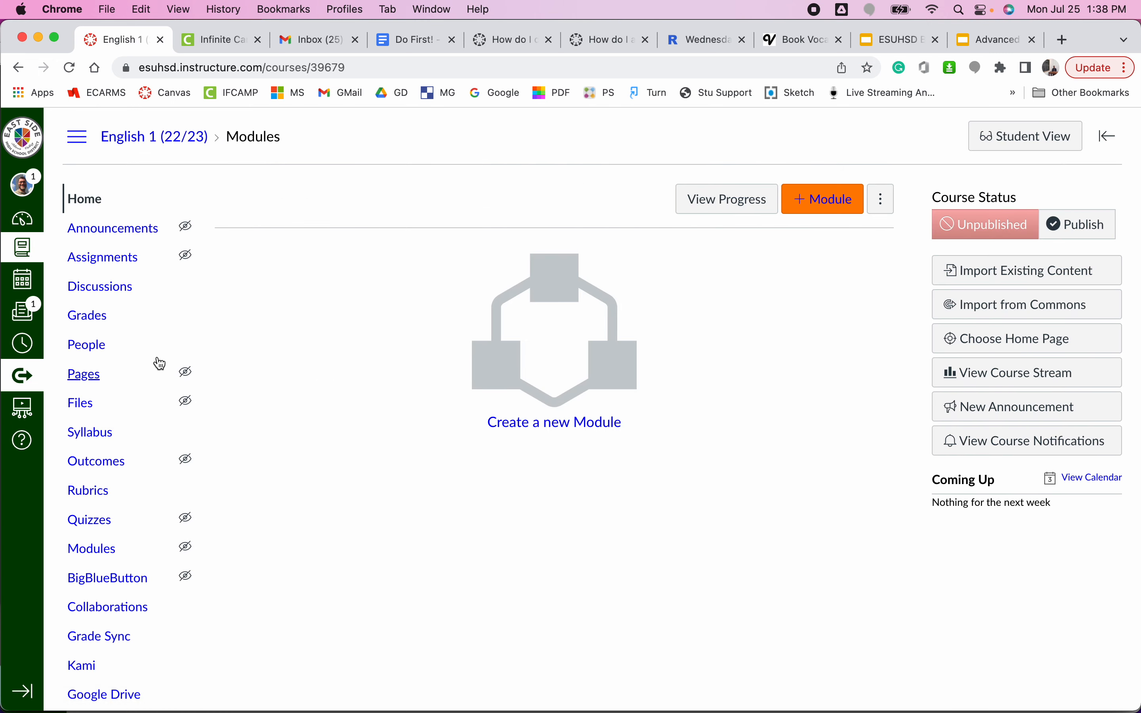
click(104, 260)
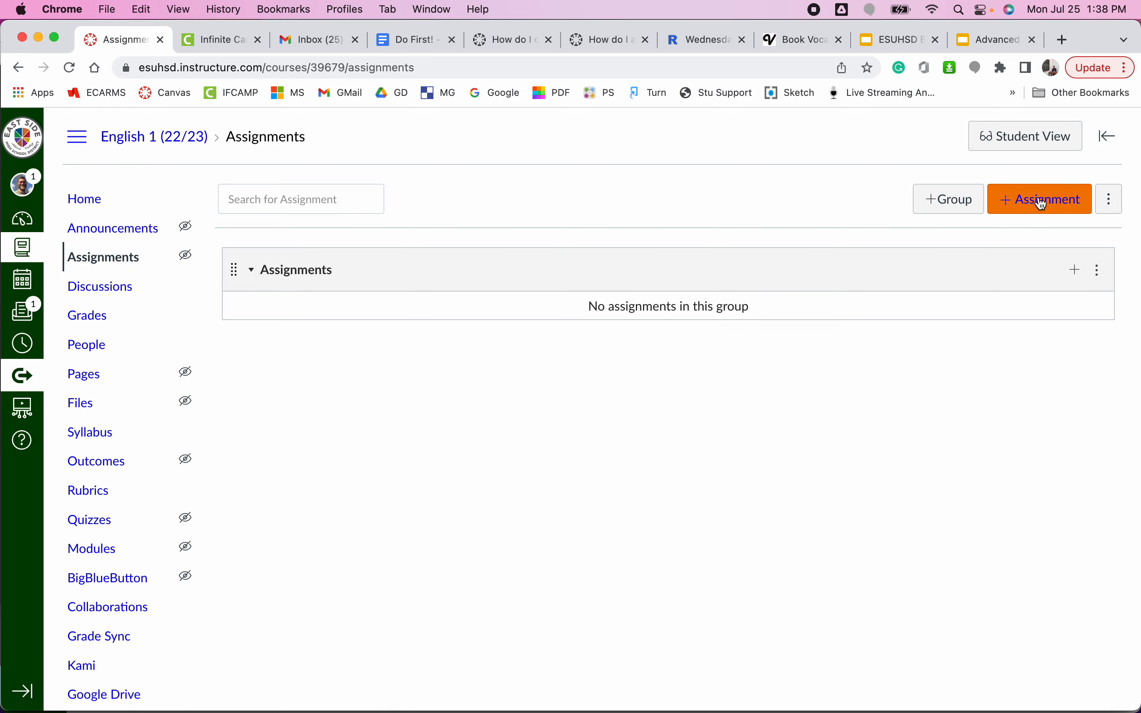
click(1039, 201)
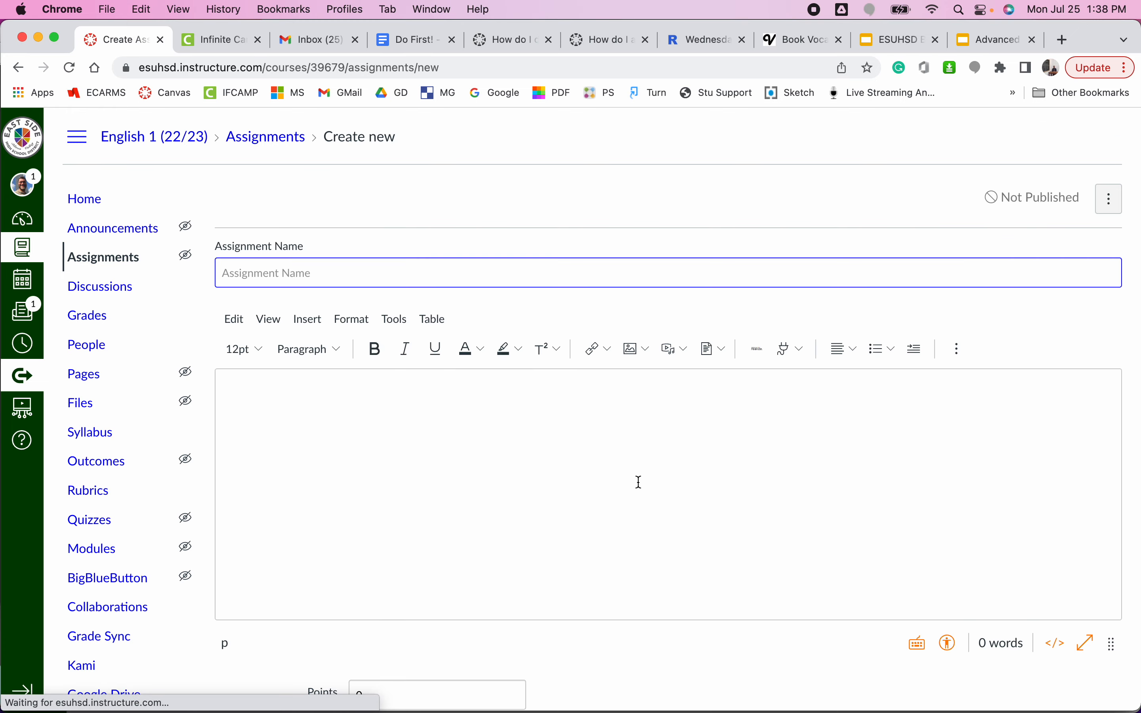
Assign the new assignment to only the Period 1 and Period 6 English 1 sections instead of Everyone.
scroll(639, 482, down, 5)
scroll(640, 482, down, 10)
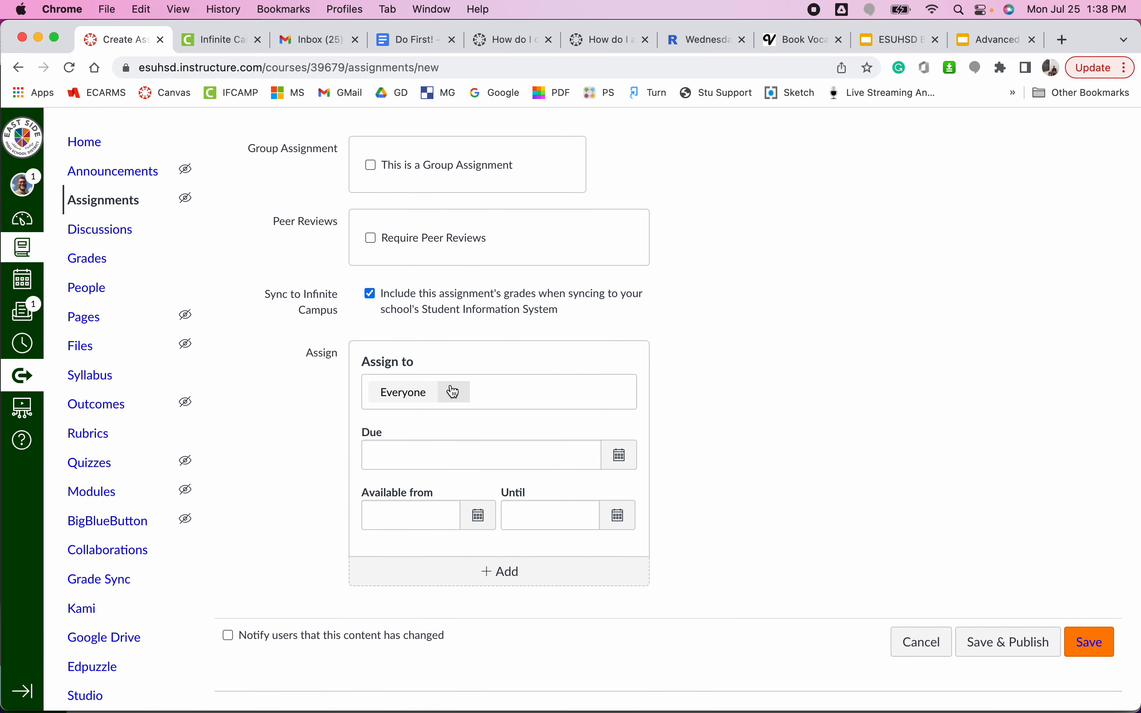
click(452, 387)
click(539, 499)
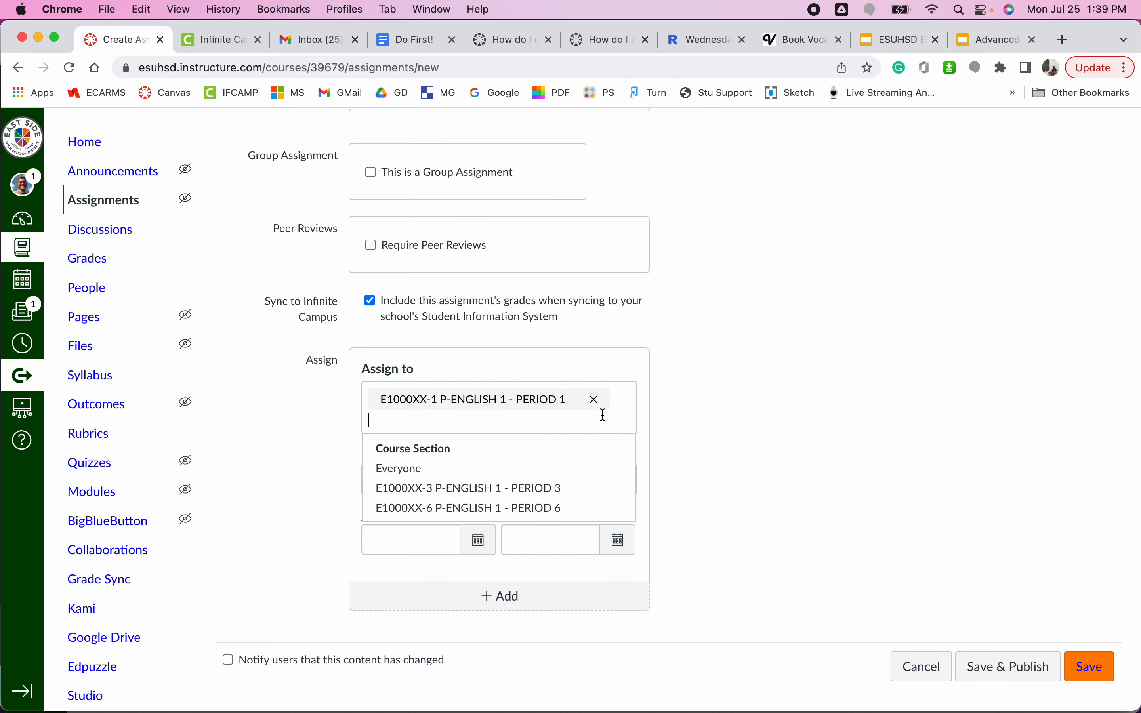
click(573, 508)
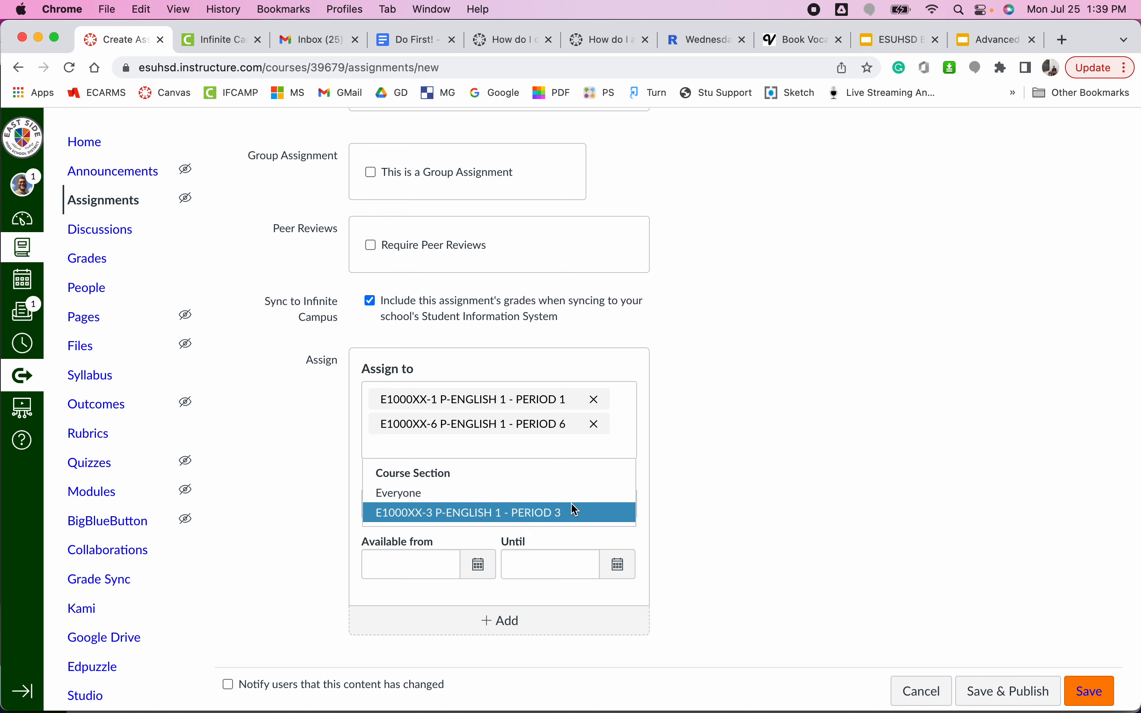
click(868, 490)
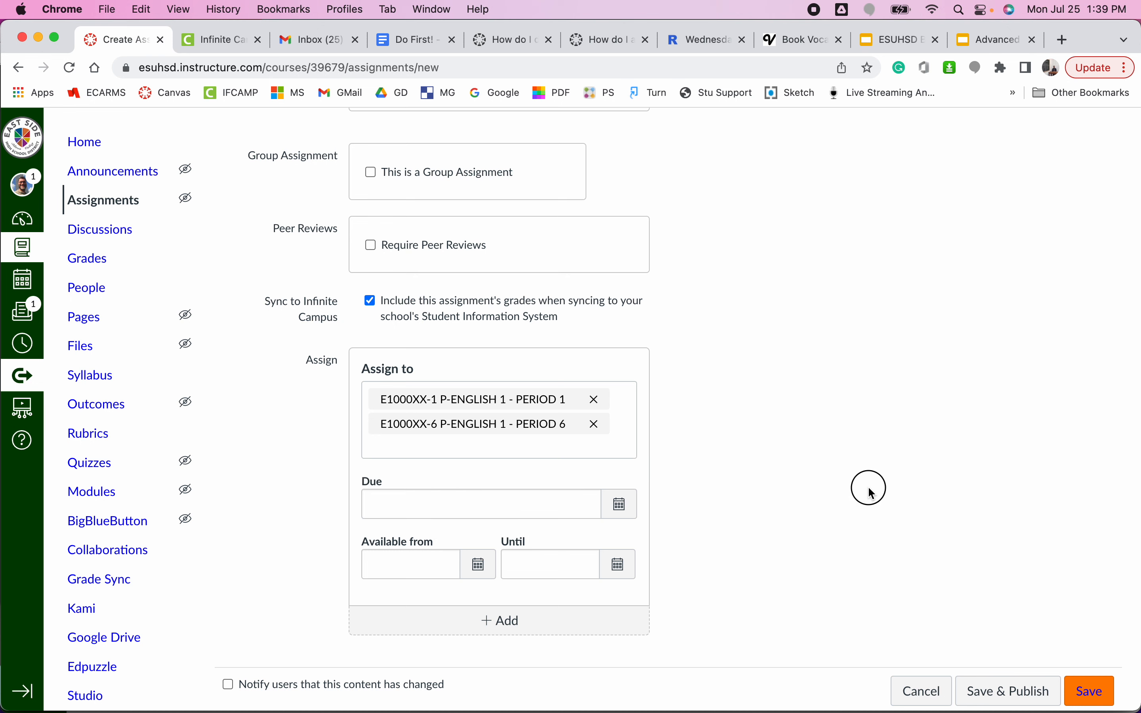
mouse_move(917, 679)
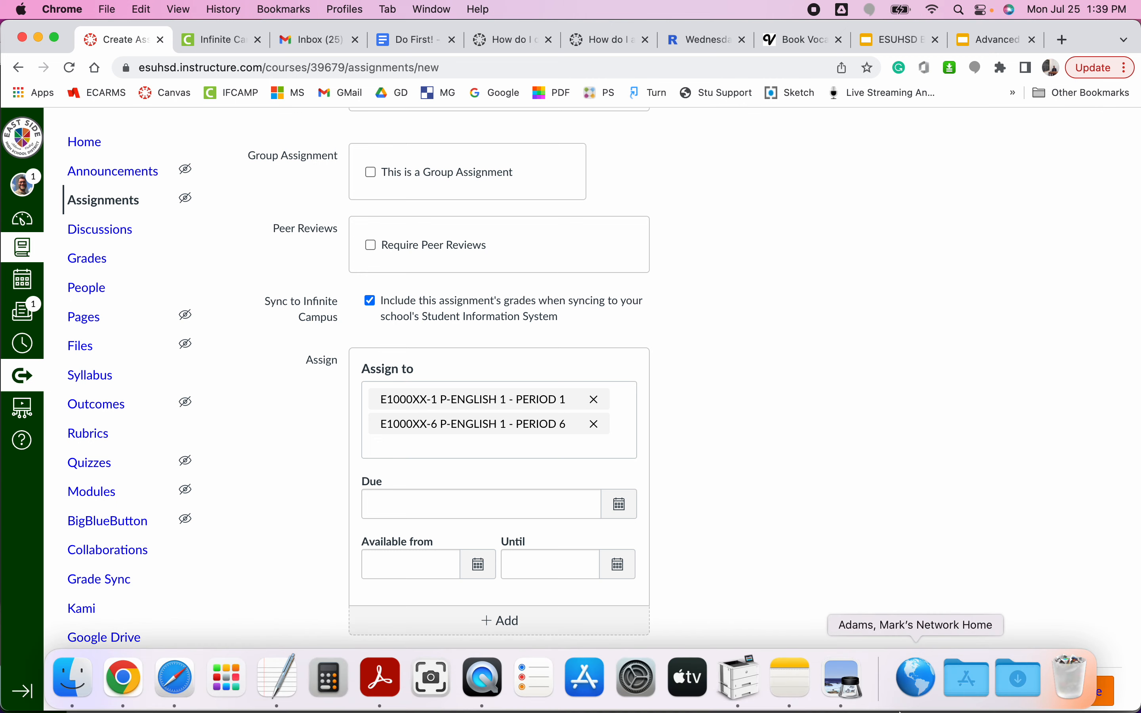